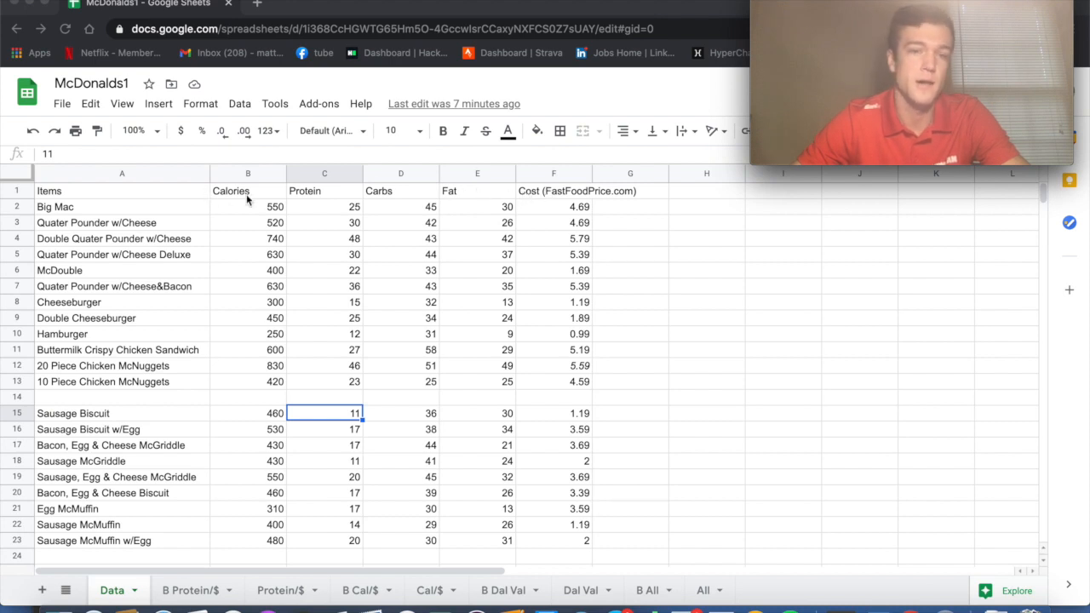
Step: Review the Cost column header and the burger items listed from Big Mac to Quater Pounder w/Cheese&Bacon in the Data sheet
left_click(538, 194)
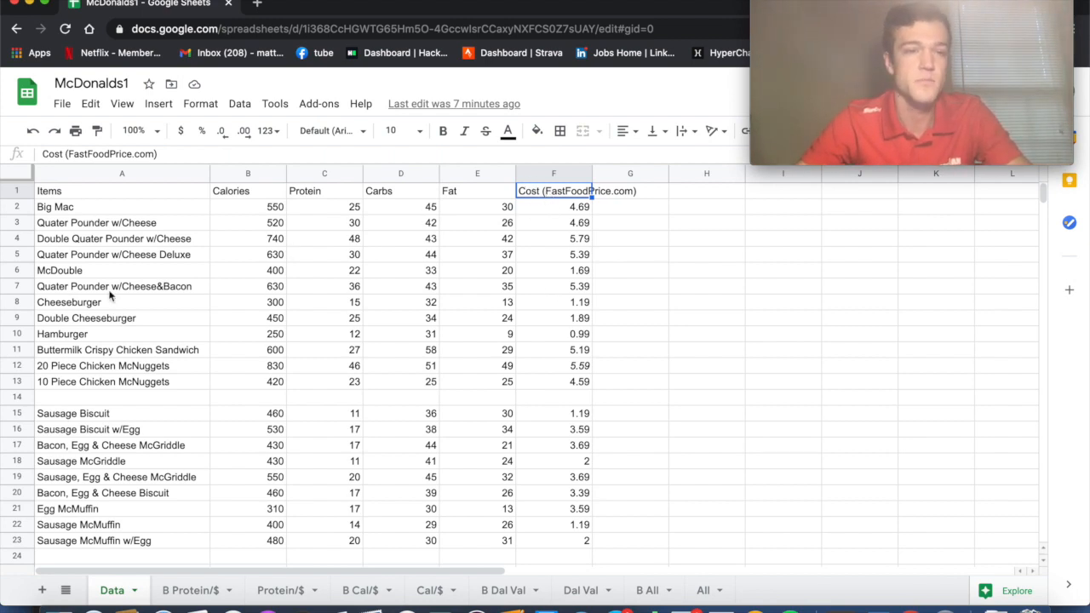
scroll(109, 295, "down", 1)
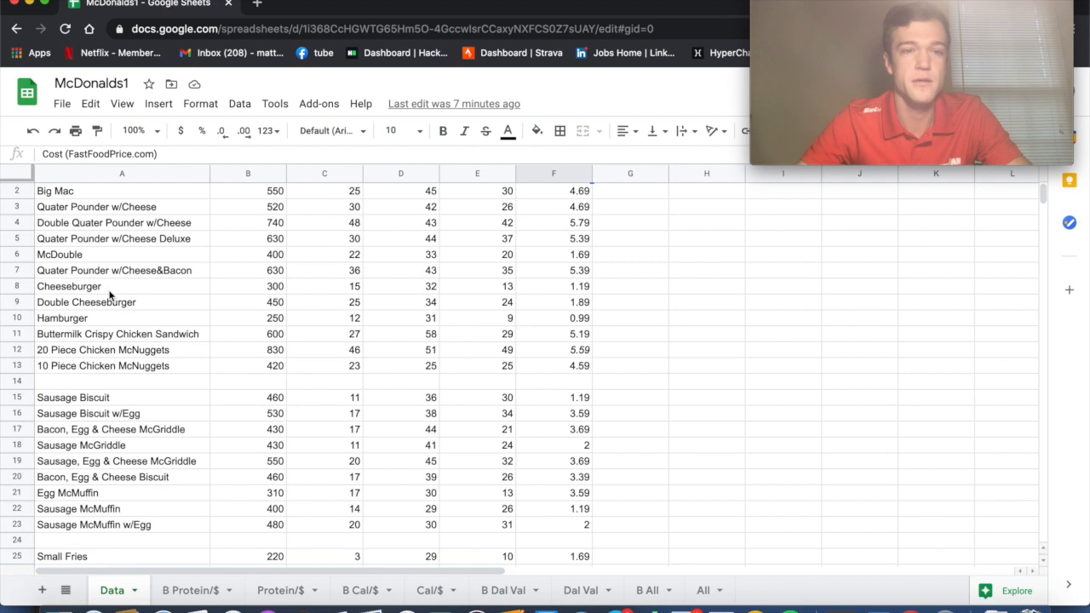
scroll(111, 202, "up", 1)
left_click(92, 211)
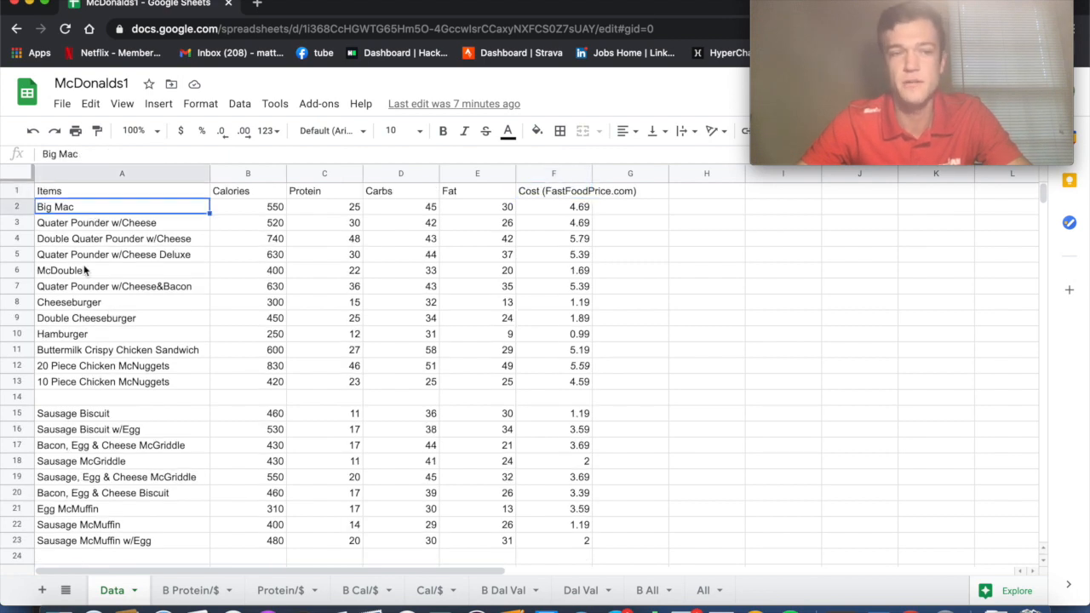
key("Down")
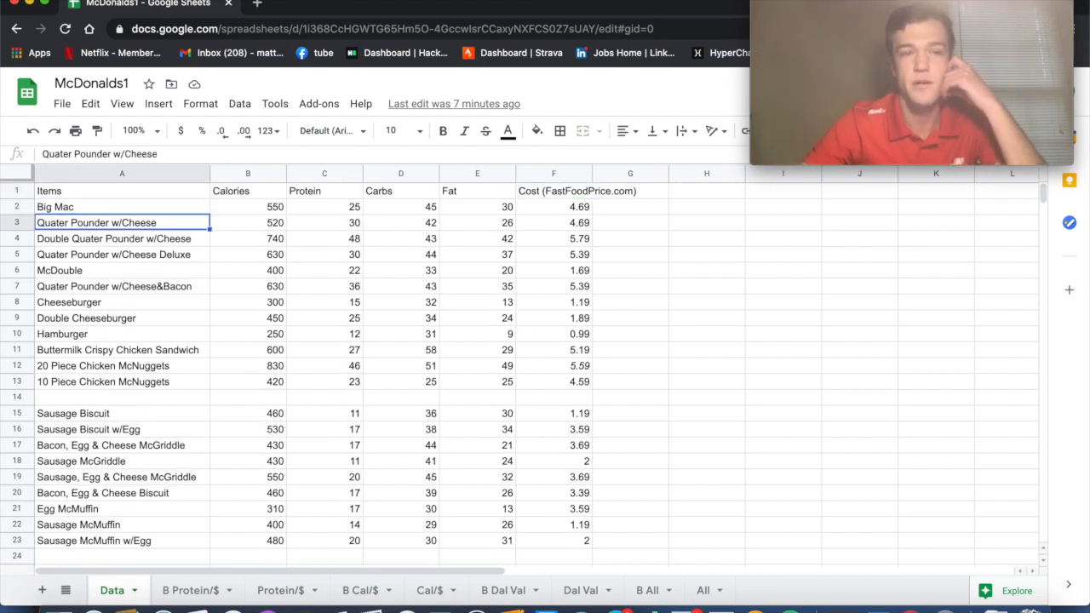
key("Down")
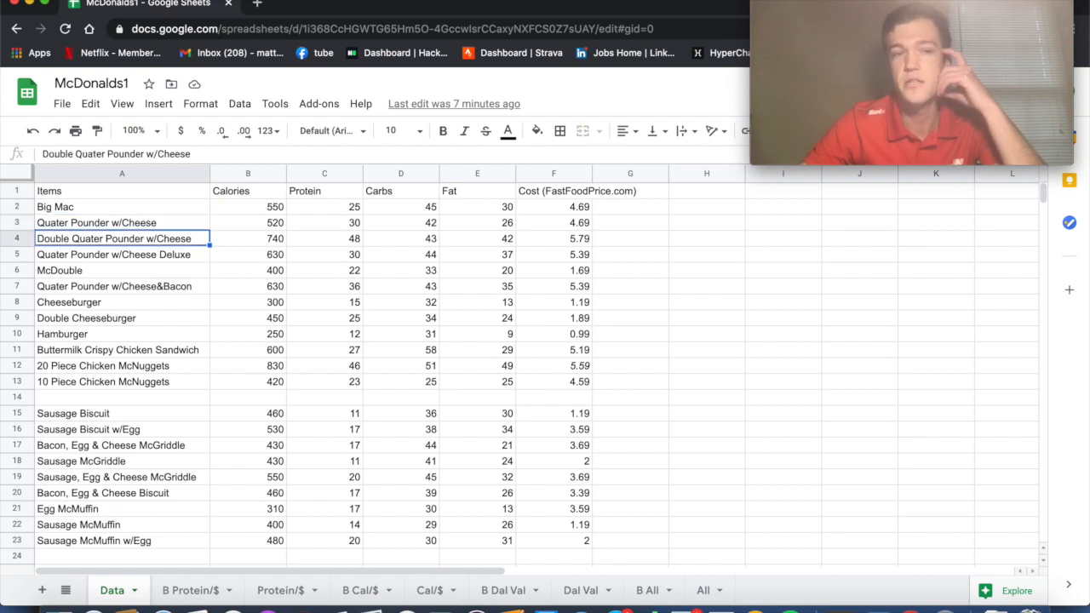
key("Down")
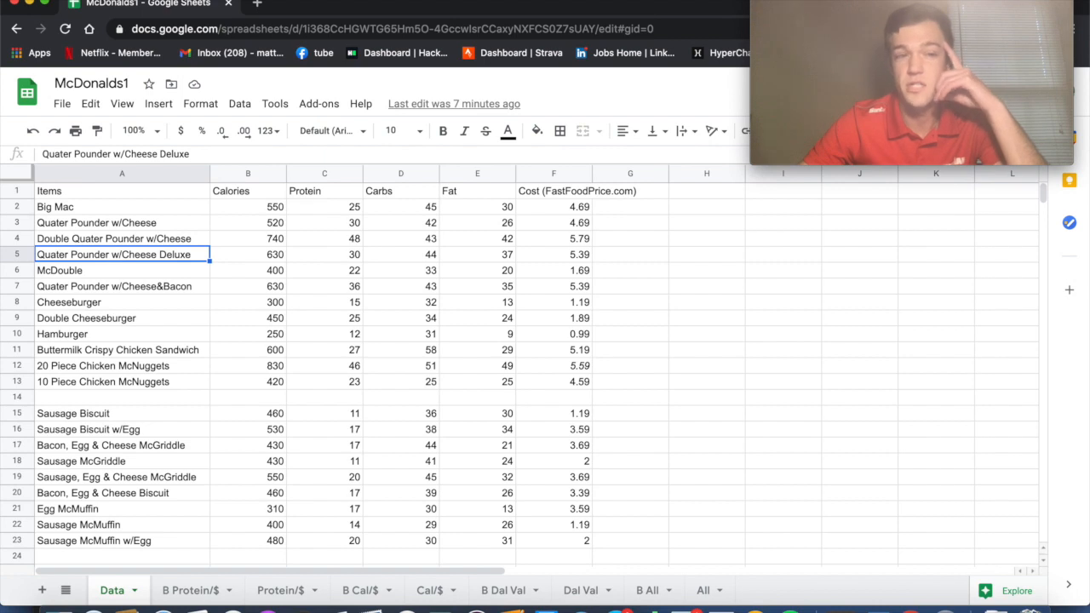
key("Down")
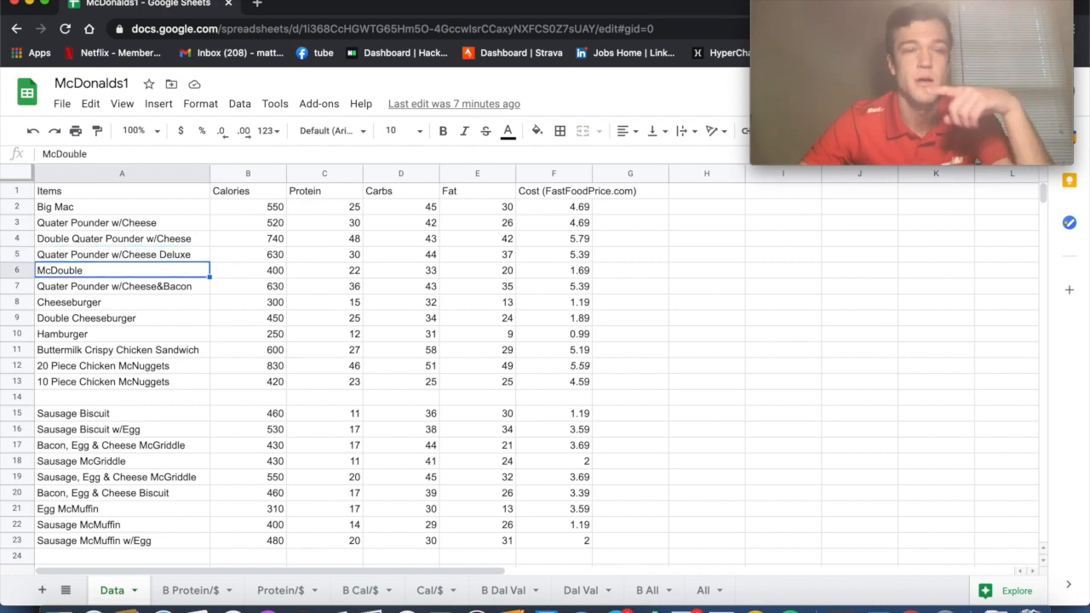
key("Down")
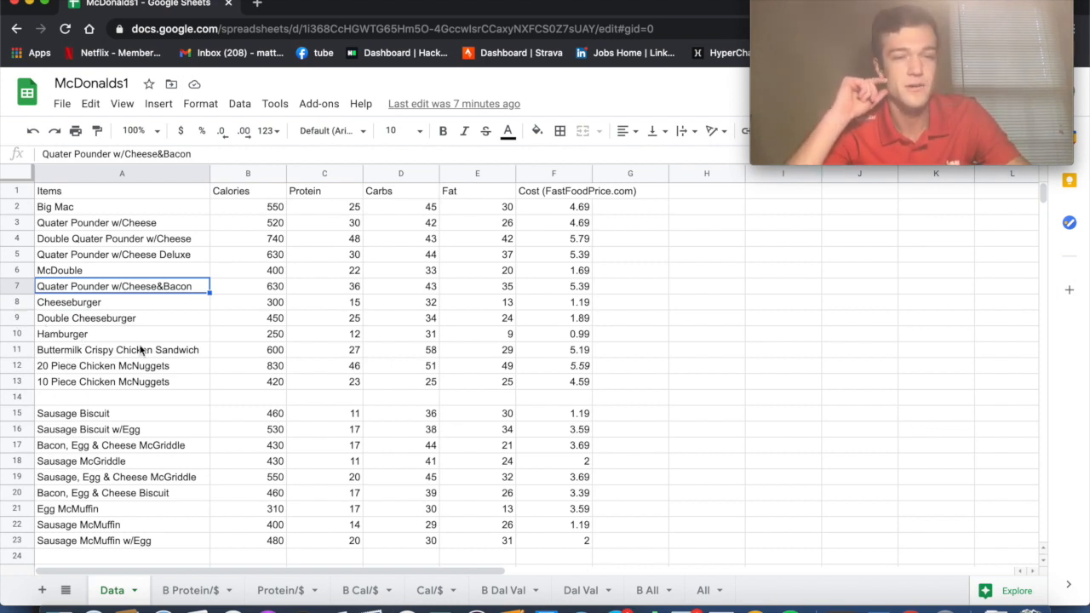
Step: Check the 20 Piece and 10 Piece Chicken McNuggets entries against the Cost column in the Data sheet
left_click(92, 369)
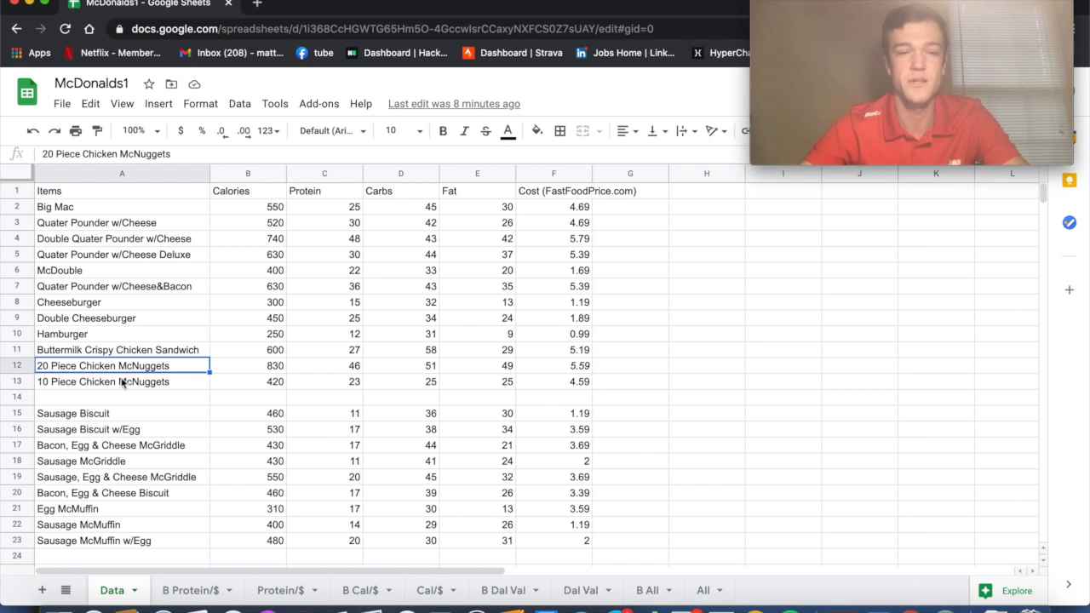
left_click(527, 386)
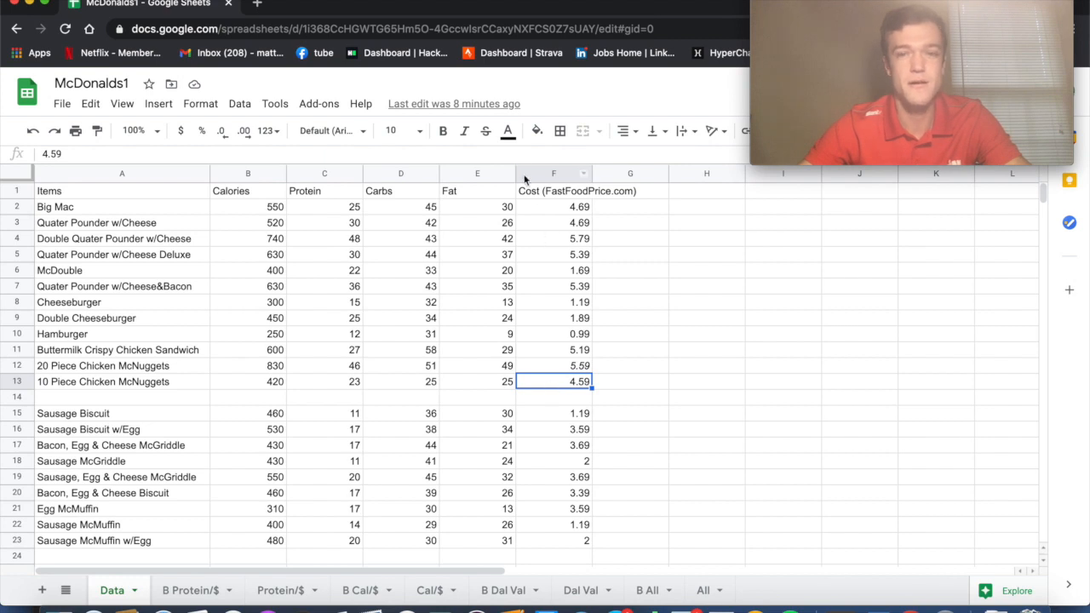
left_click(555, 194)
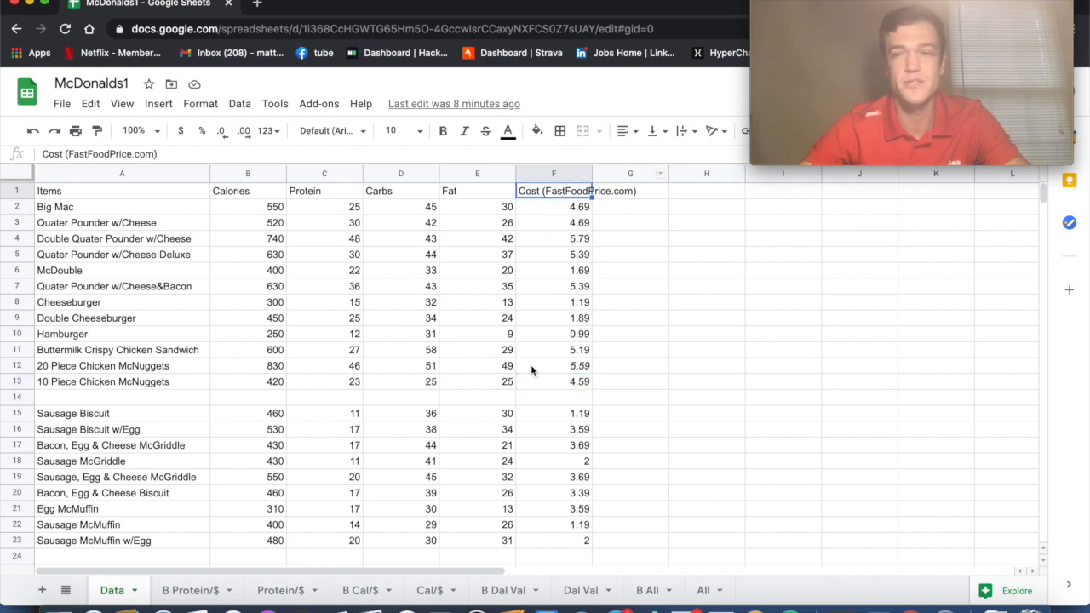
left_click(546, 385)
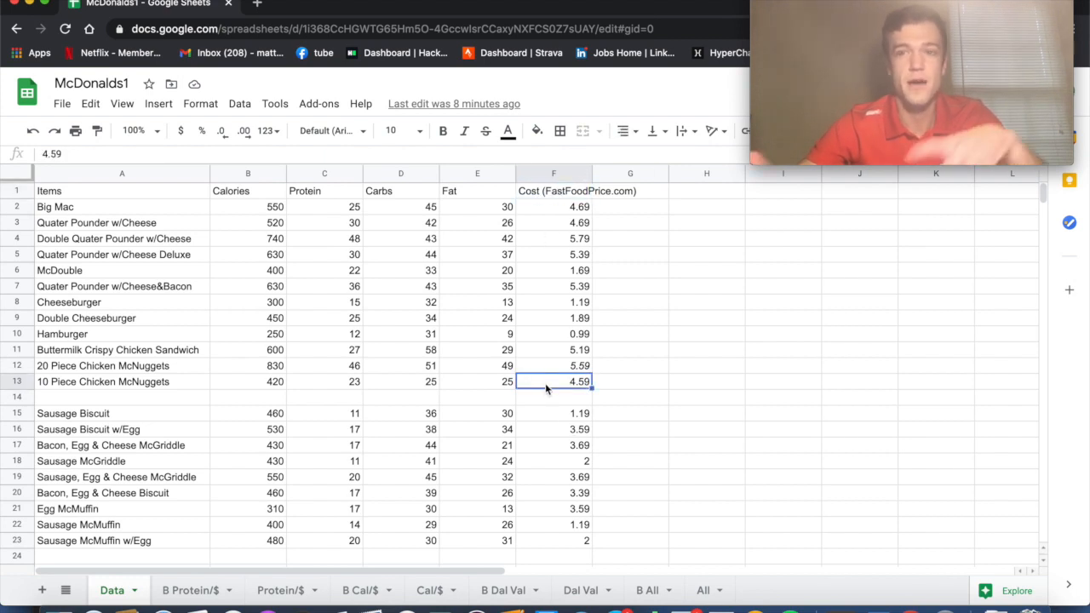
Step: Review the breakfast items starting at Sausage Biscuit, plus the fries and Hash Brown rows, in the Data sheet
scroll(331, 458, "down", 3)
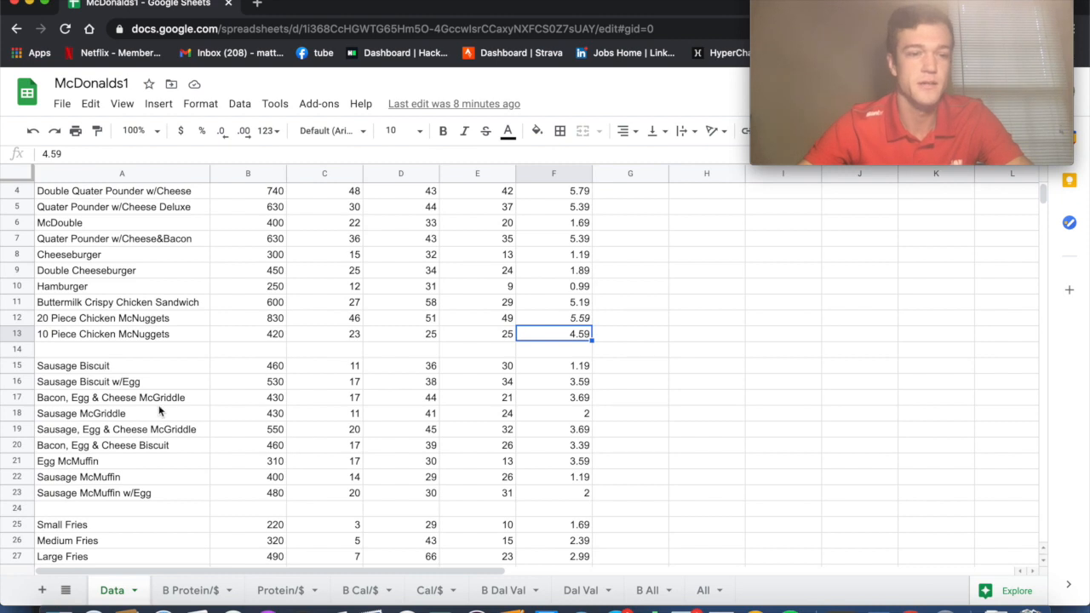
scroll(155, 414, "down", 1)
left_click(90, 353)
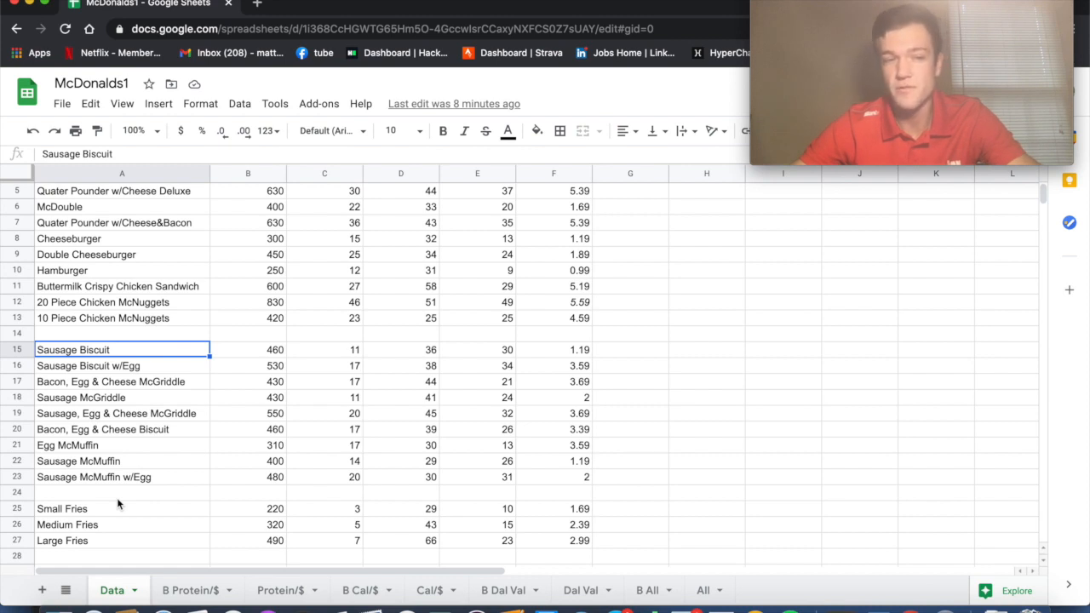
scroll(117, 497, "down", 2)
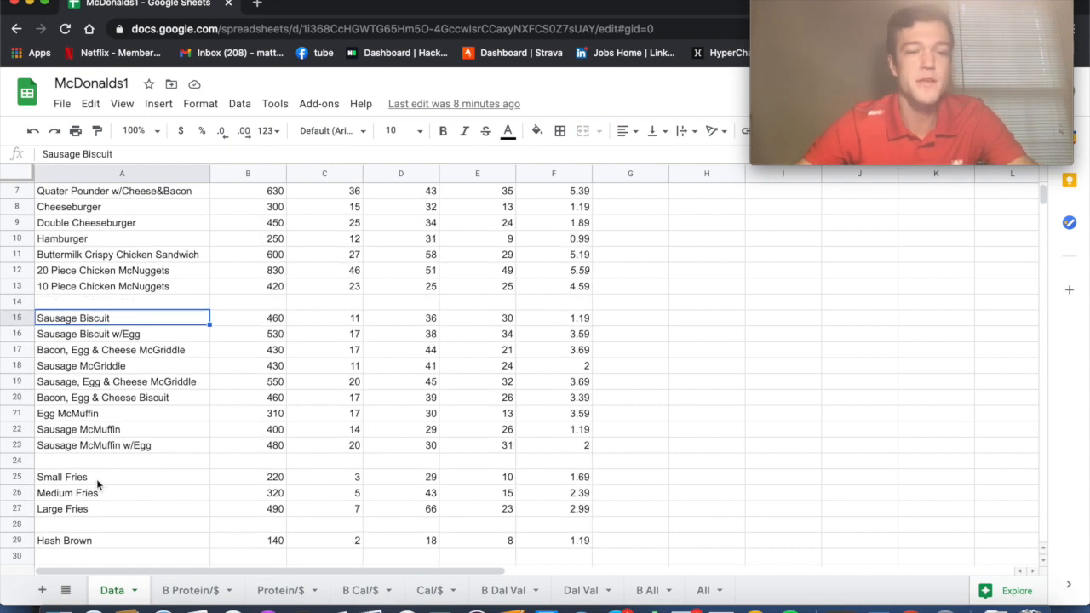
scroll(92, 483, "down", 1)
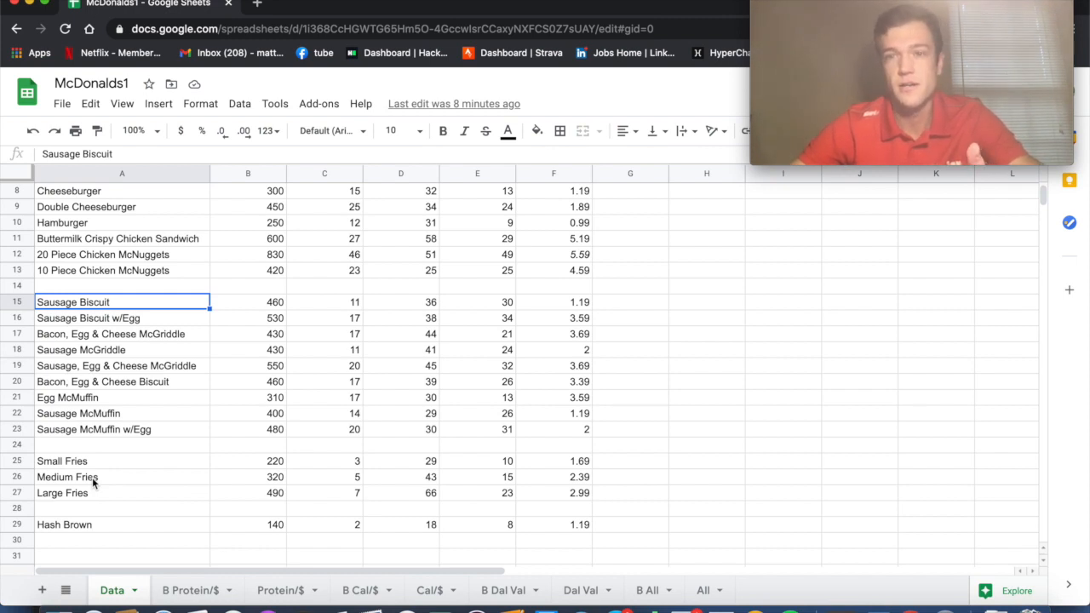
scroll(88, 248, "down", 1)
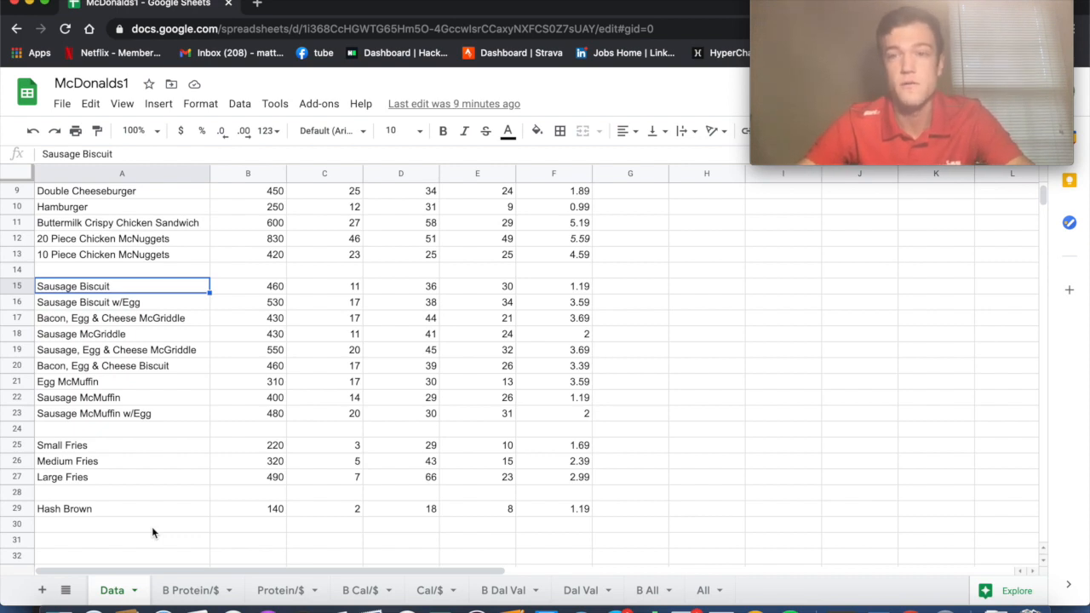
Step: Open the B Protein/$ sheet and inspect the Sausage McMuffin's protein-per-dollar formula and the Sausage McMuffin w/Egg's cost
left_click(181, 591)
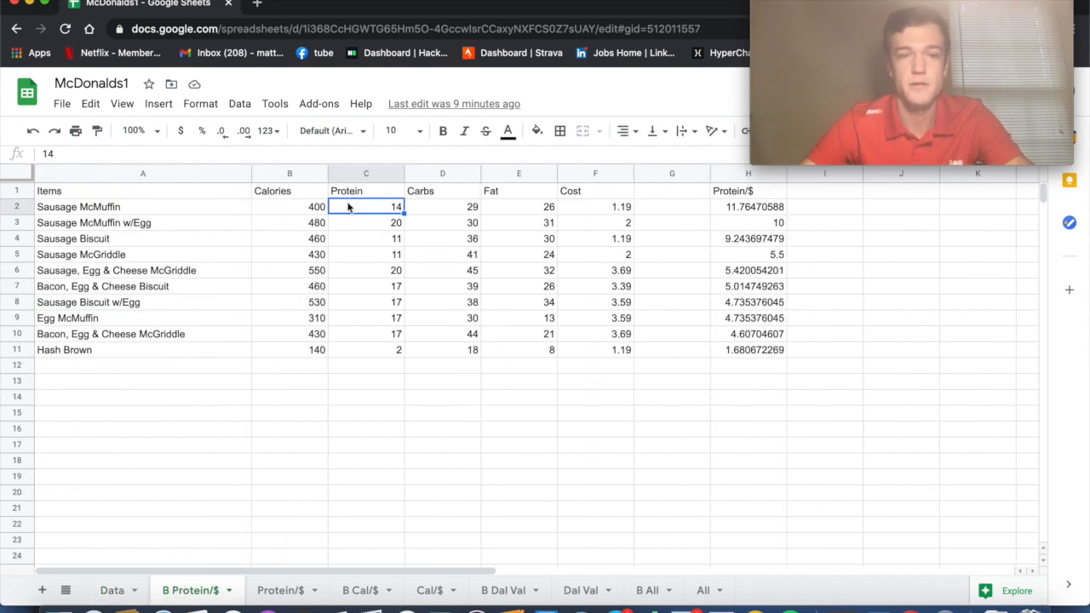
left_click(763, 211)
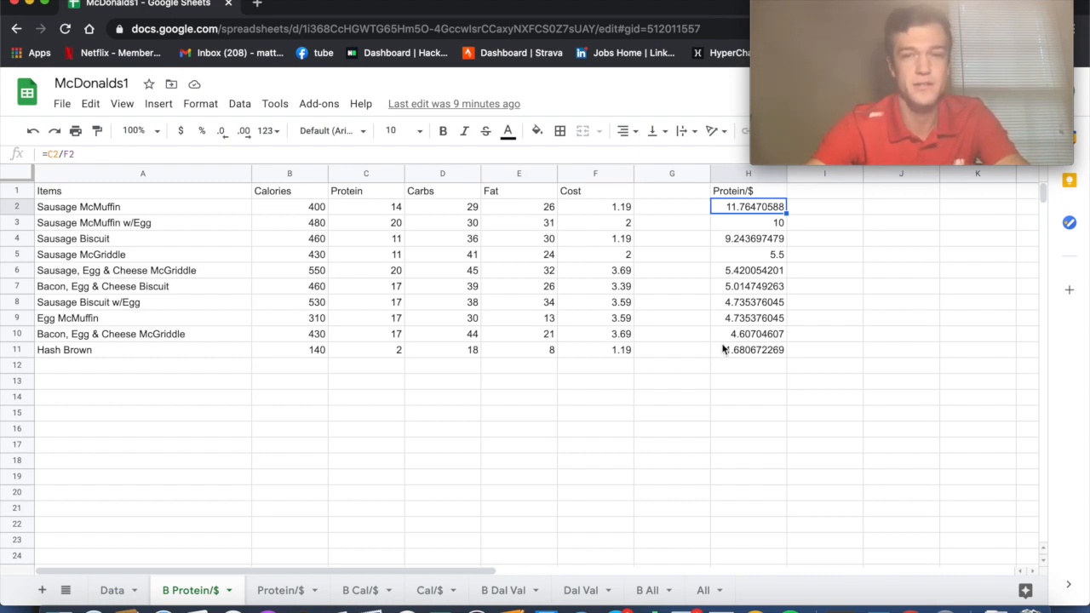
left_click(592, 226)
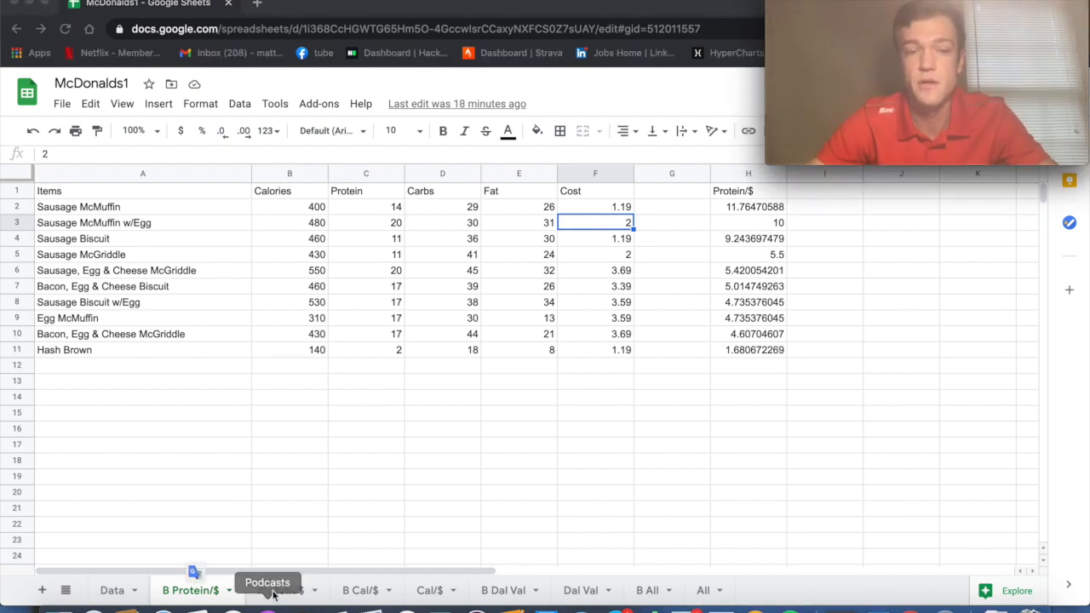
Step: Open the Protein/$ sheet and examine the Double Cheeseburger's protein-per-dollar formula, cost and protein
left_click(285, 591)
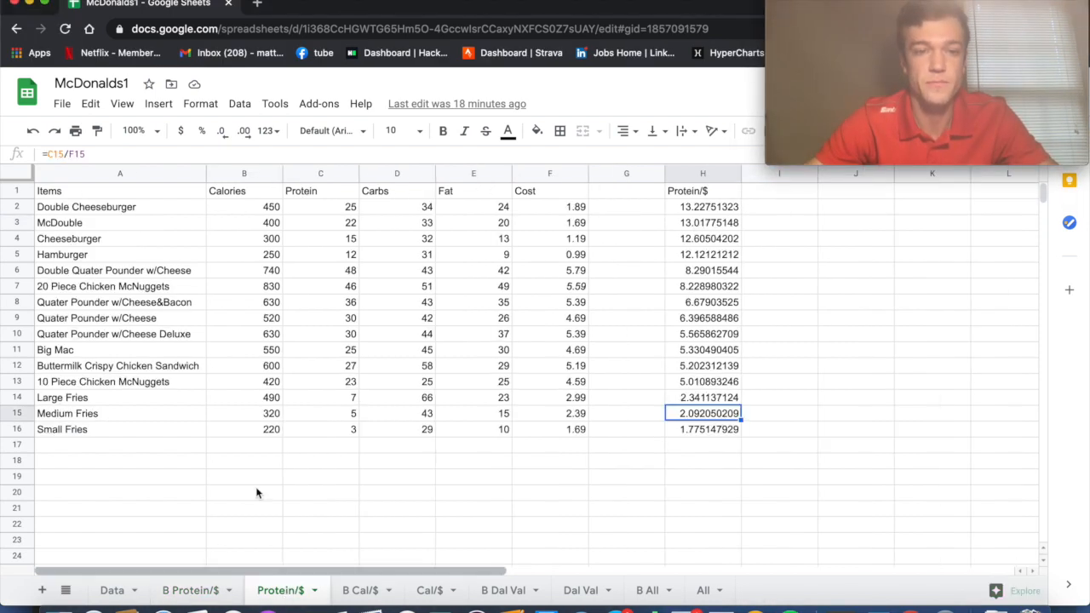
left_click(684, 211)
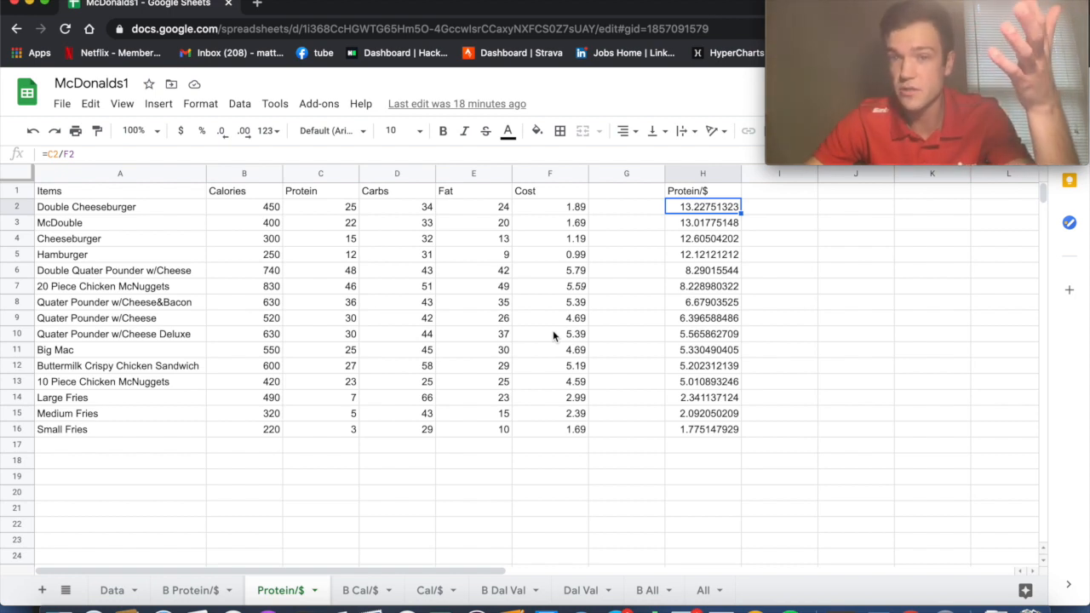
left_click(552, 213)
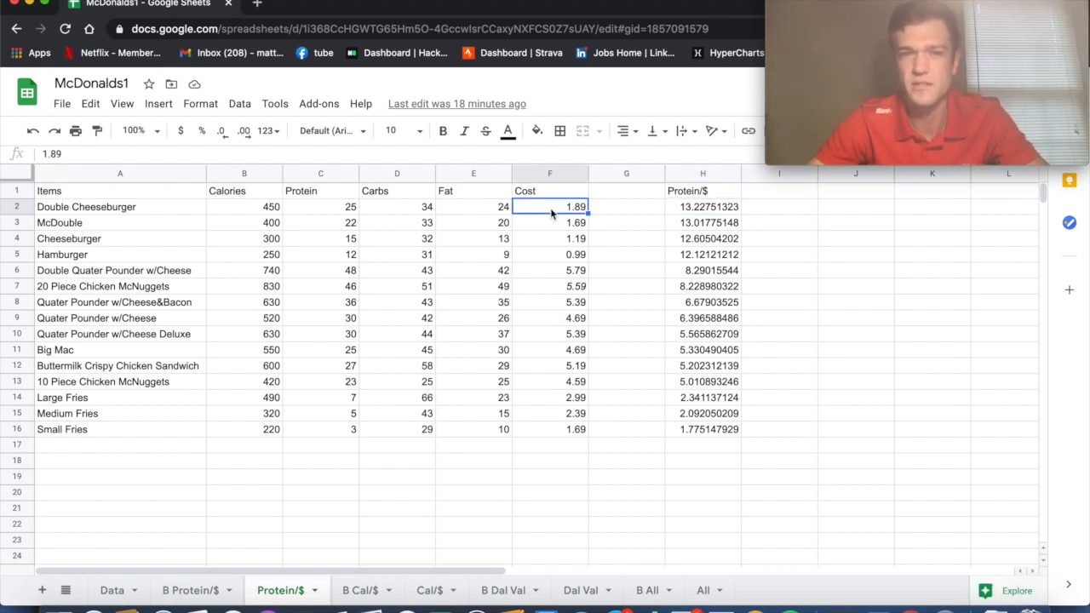
left_click(311, 212)
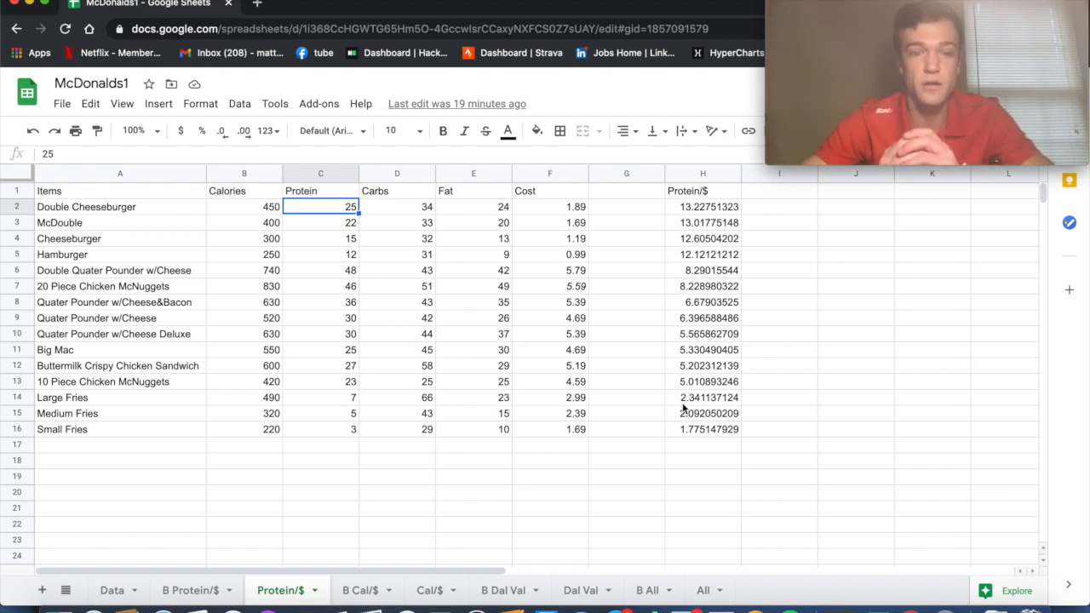
Step: Open the B Cal/$ sheet and compare the Sausage Biscuit's calories, cost and Cal/$ formula with the Egg McMuffin's protein and Cal/$
left_click(360, 589)
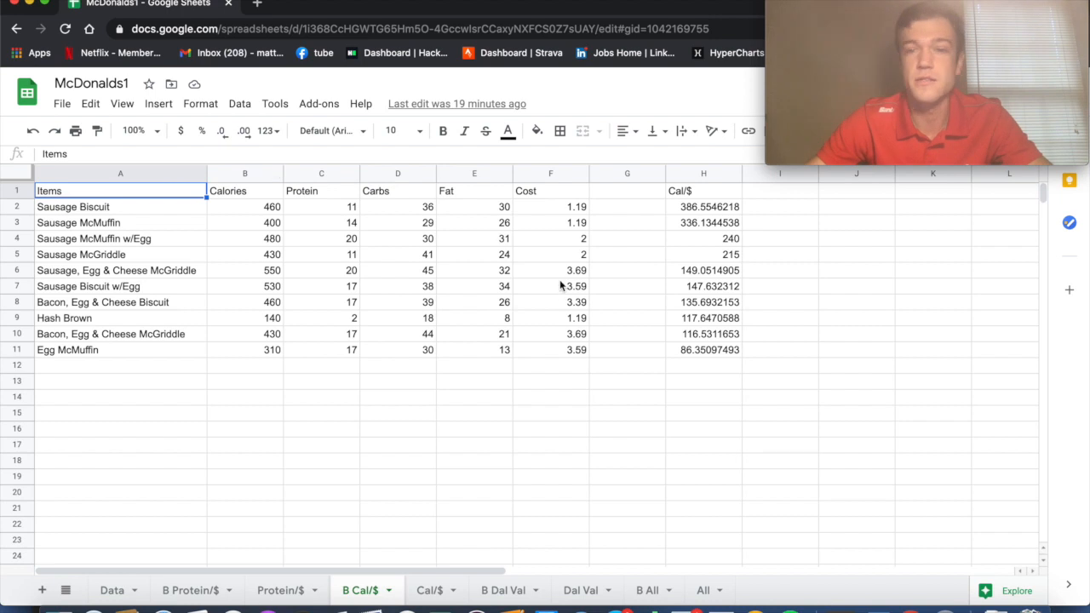
left_click(236, 212)
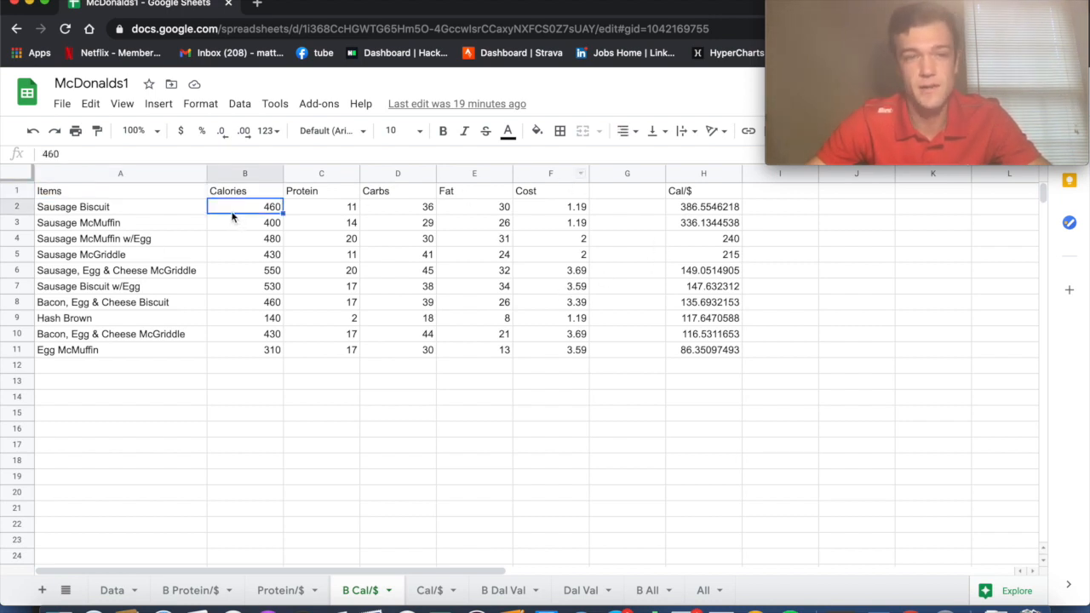
left_click(536, 207)
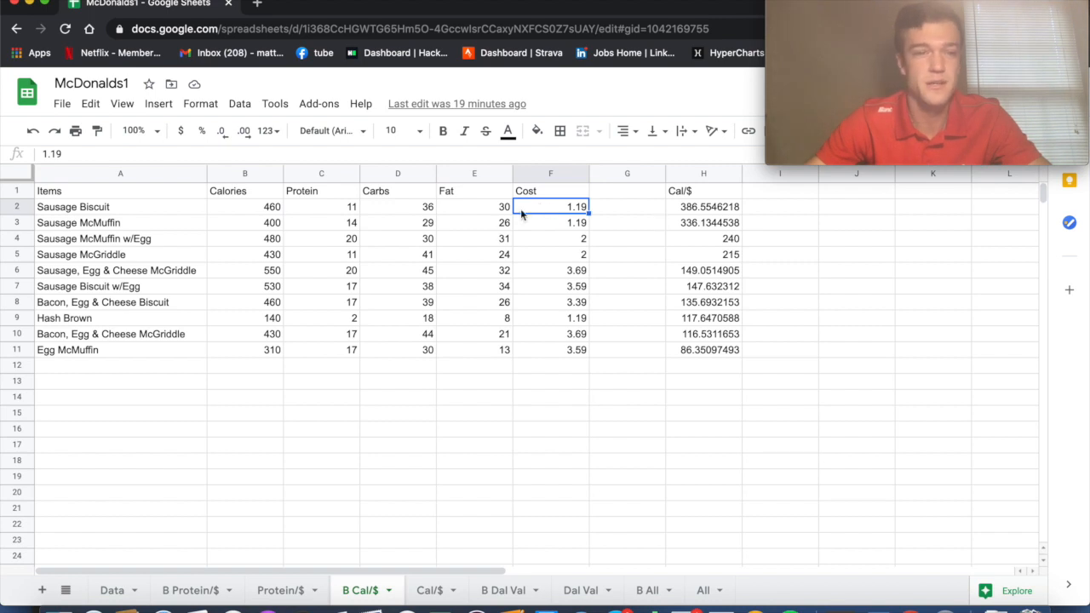
left_click(686, 212)
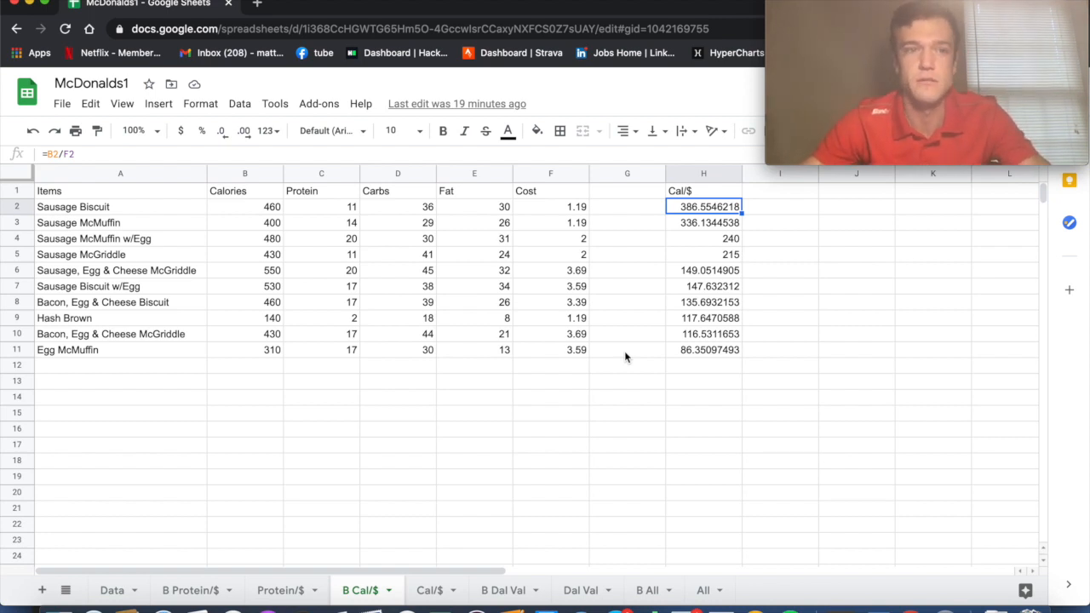
left_click(306, 352)
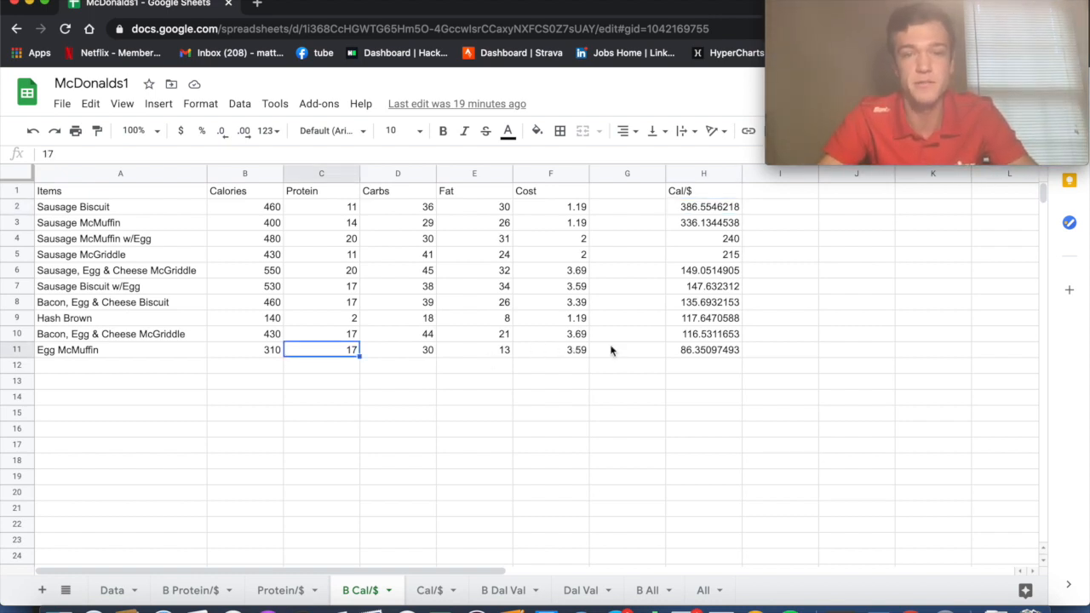
left_click(690, 356)
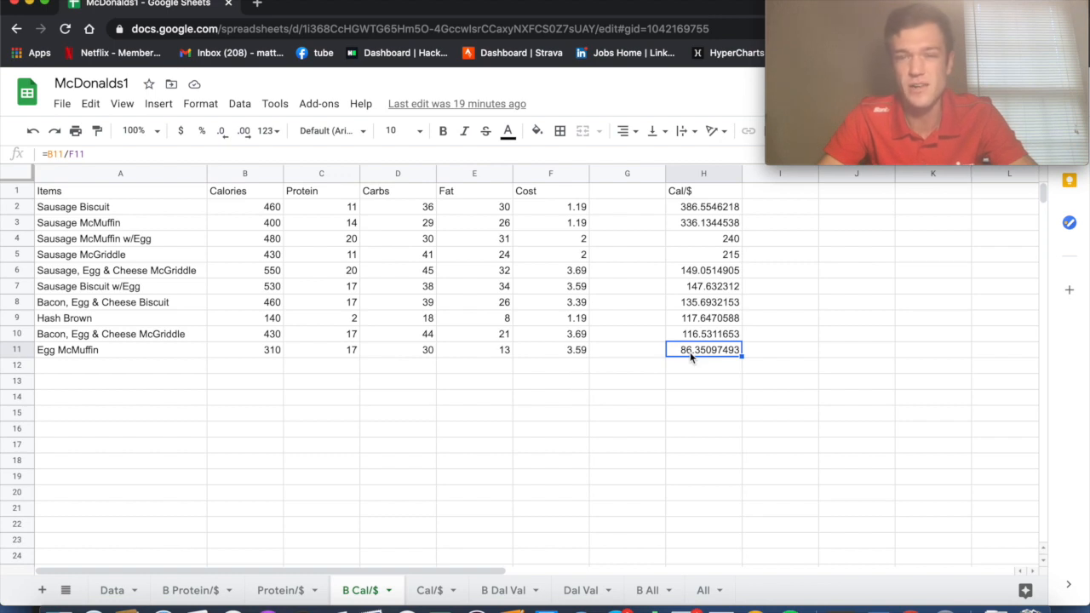
Step: Open the Cal/$ sheet and examine the Hamburger's calories and calories-per-dollar formula along with the Cost column
left_click(429, 592)
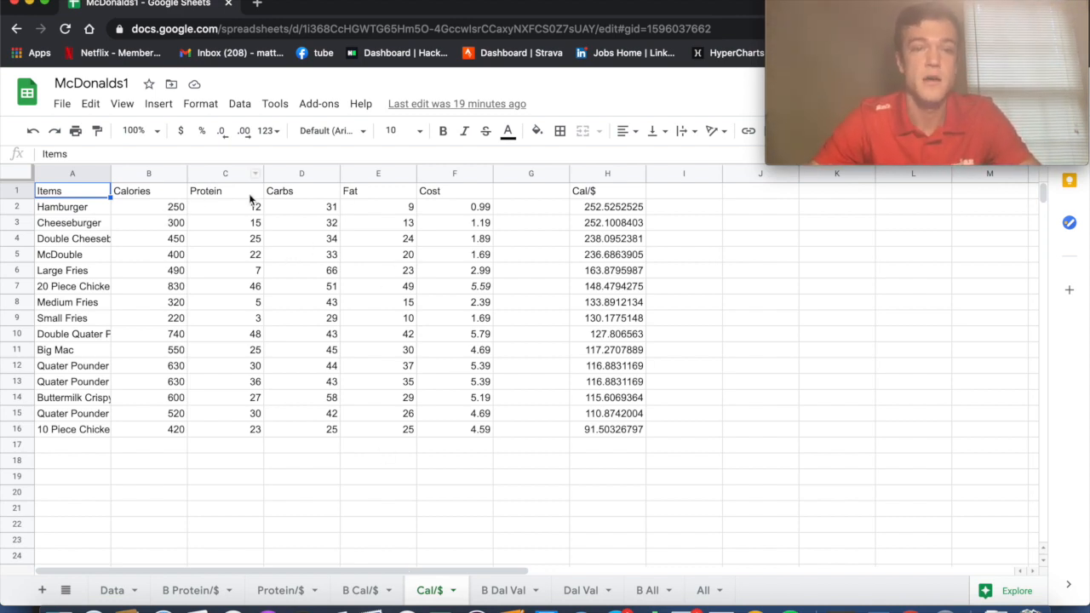
left_click(133, 207)
left_click(444, 192)
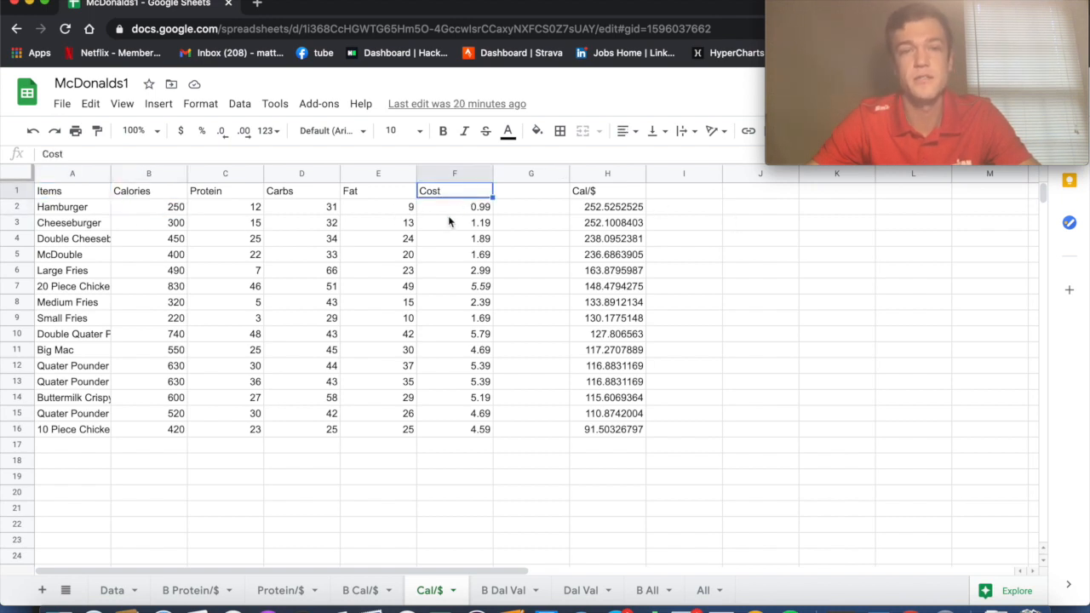
left_click(605, 207)
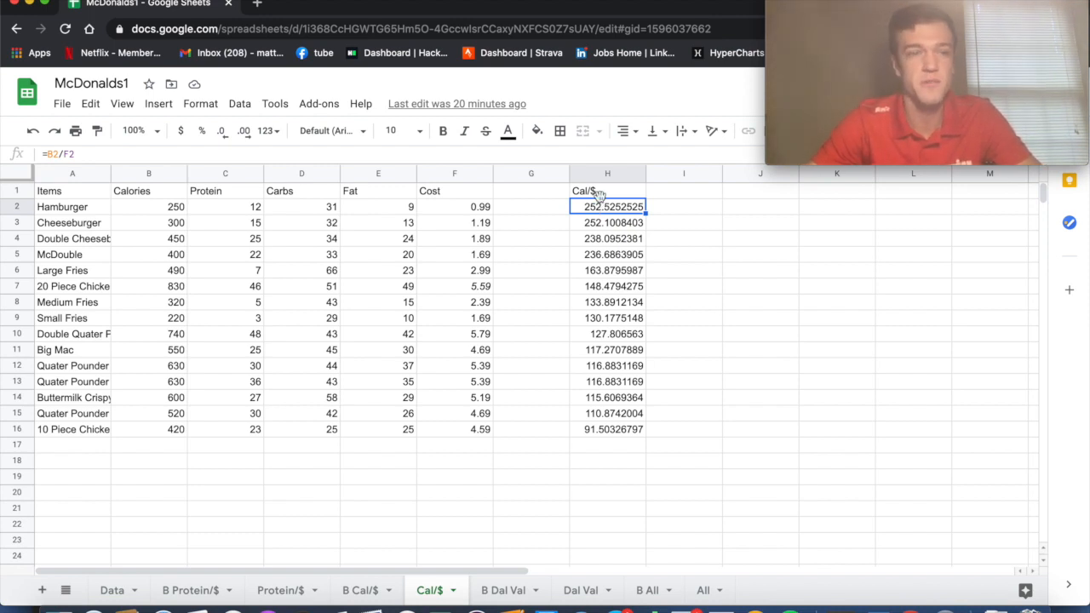
left_click(75, 214)
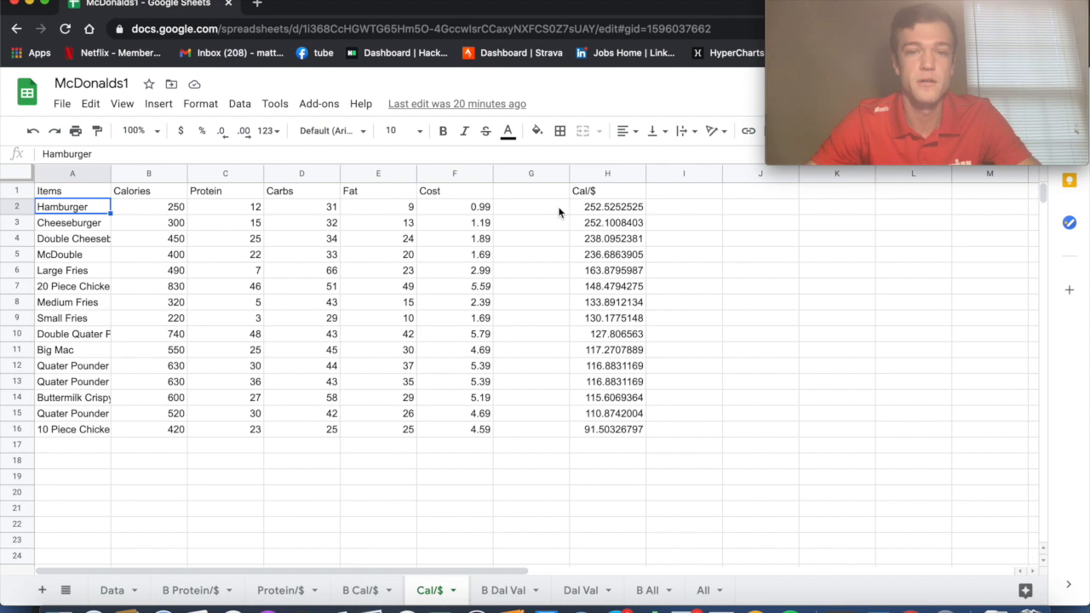
left_click(607, 212)
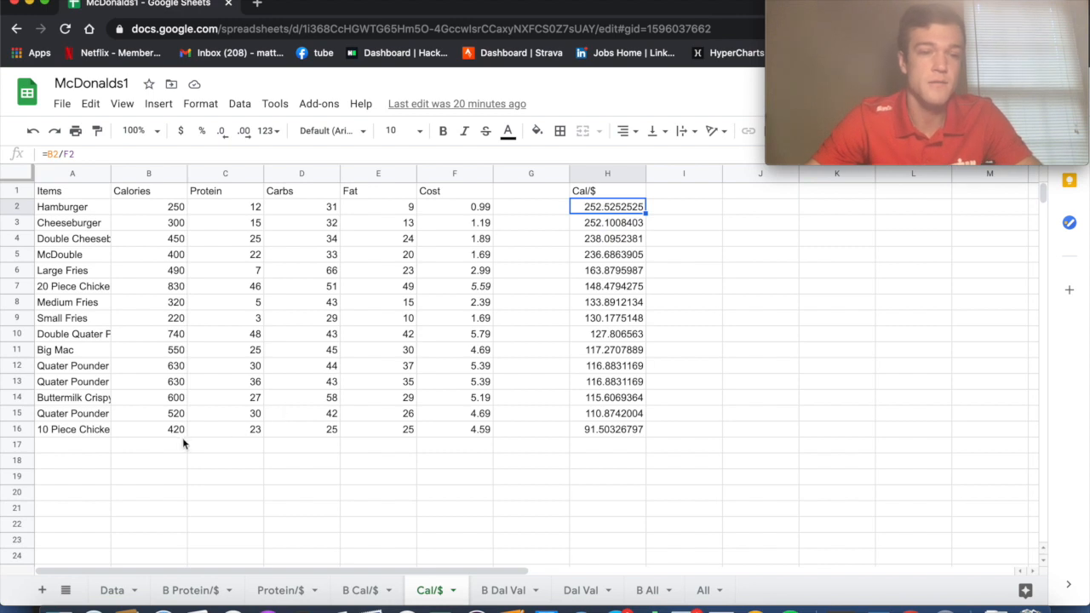
Step: Check the 10 Piece Chicken McNuggets' cost and calories-per-dollar formula
left_click(448, 430)
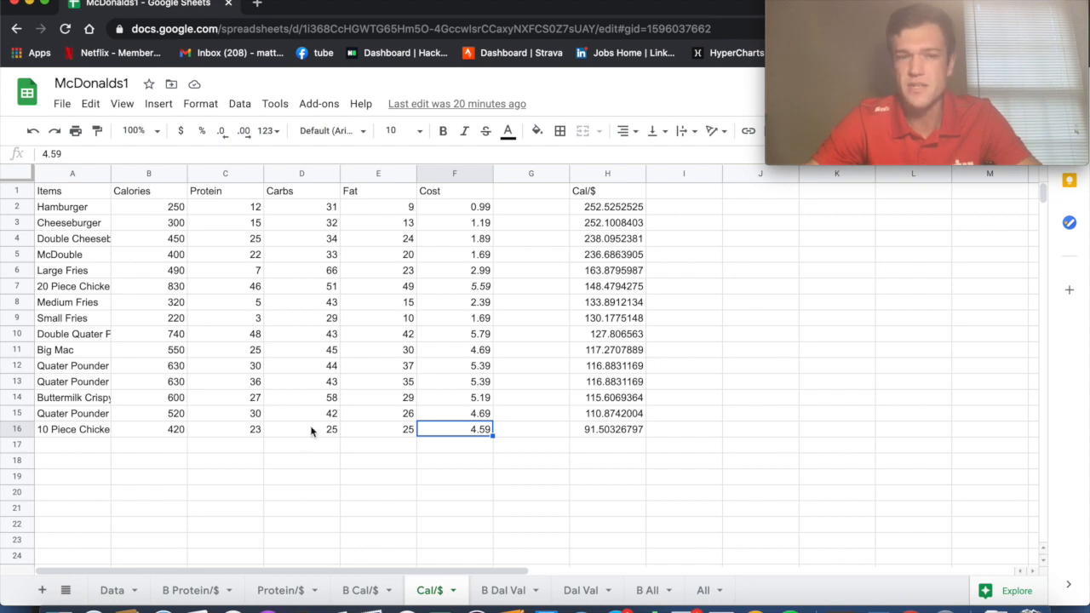
left_click(603, 434)
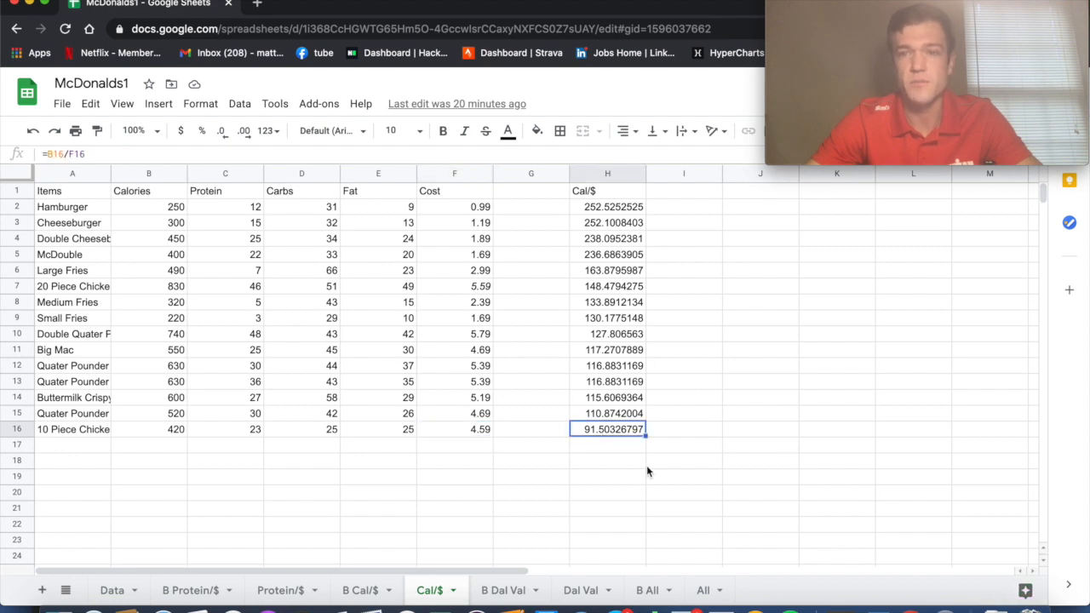
Step: Open the B Dal Val sheet and inspect the daily calorie reference and the Bacon, Egg & Cheese Biscuit's Dal Val formula
left_click(504, 590)
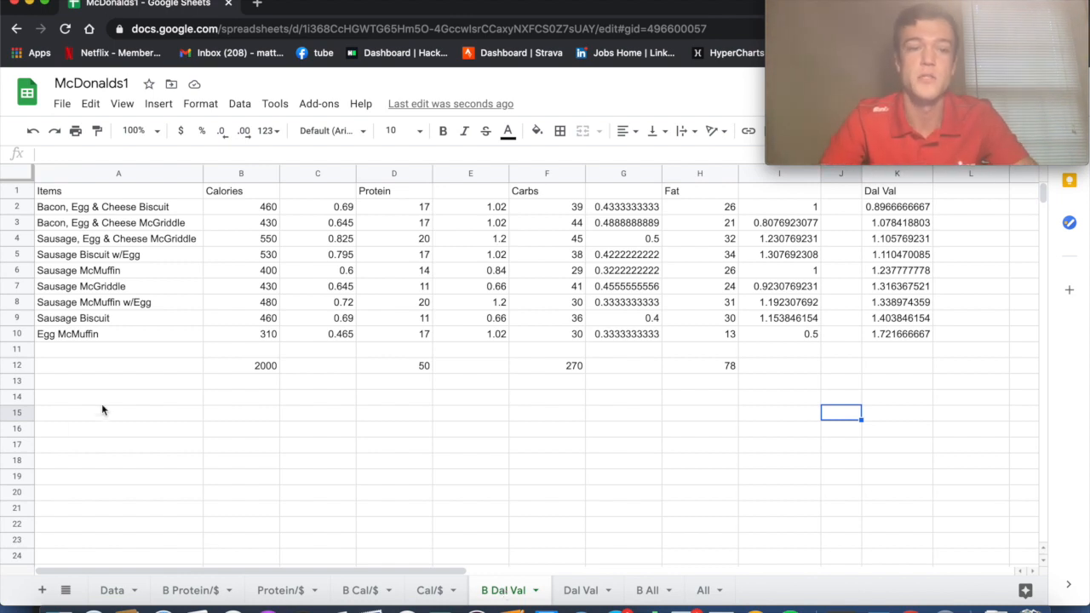
left_click(208, 368)
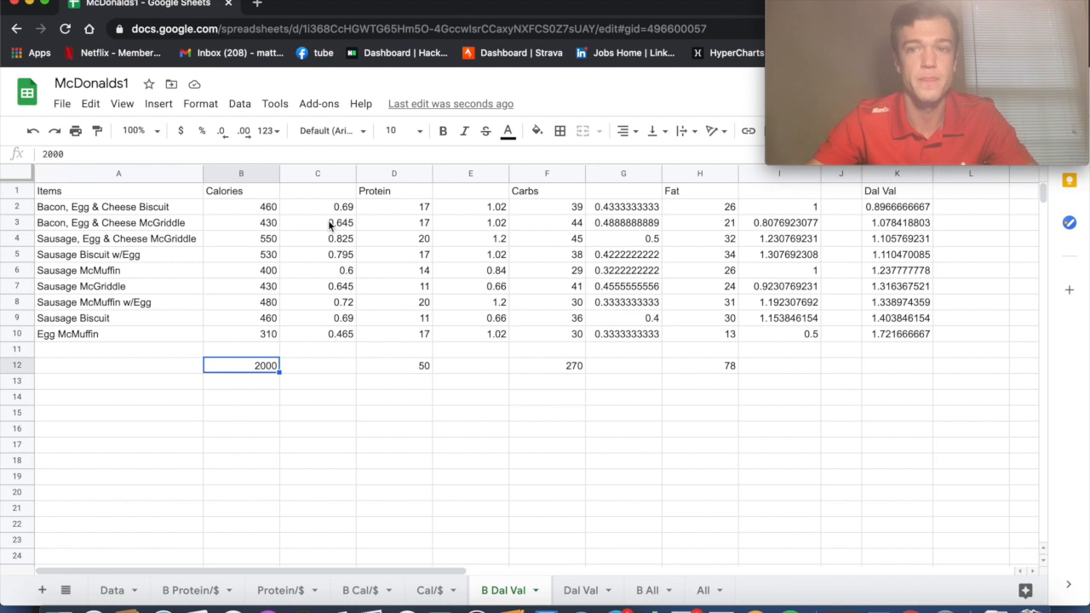
left_click(886, 209)
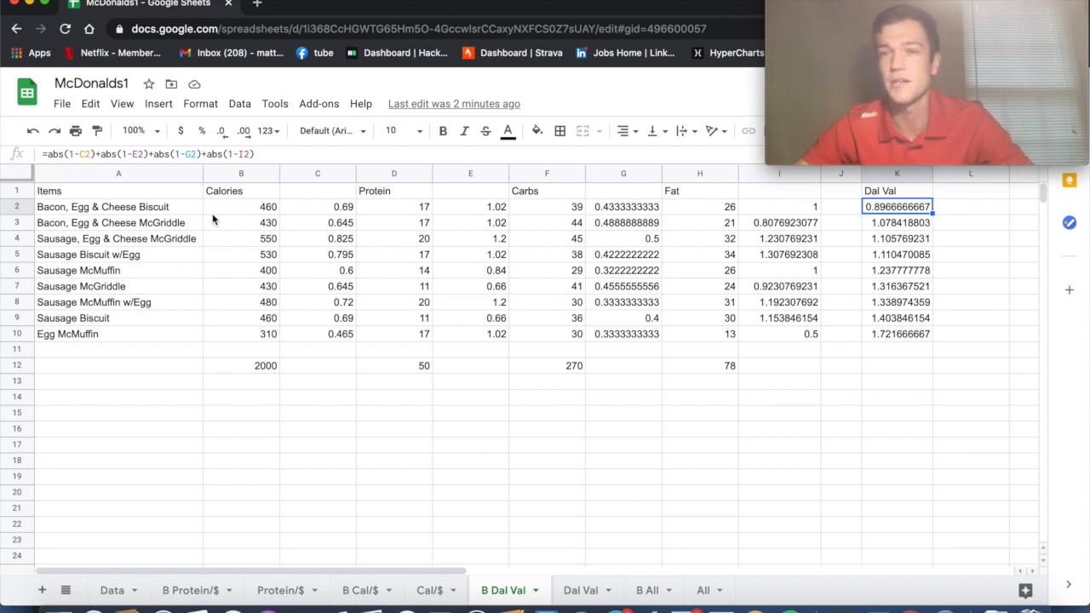
Step: Open the Dal Val sheet and examine several items' protein ratios plus the Dal Val formulas for Large Fries and the Buttermilk Crispy Chicken Sandwich
left_click(584, 590)
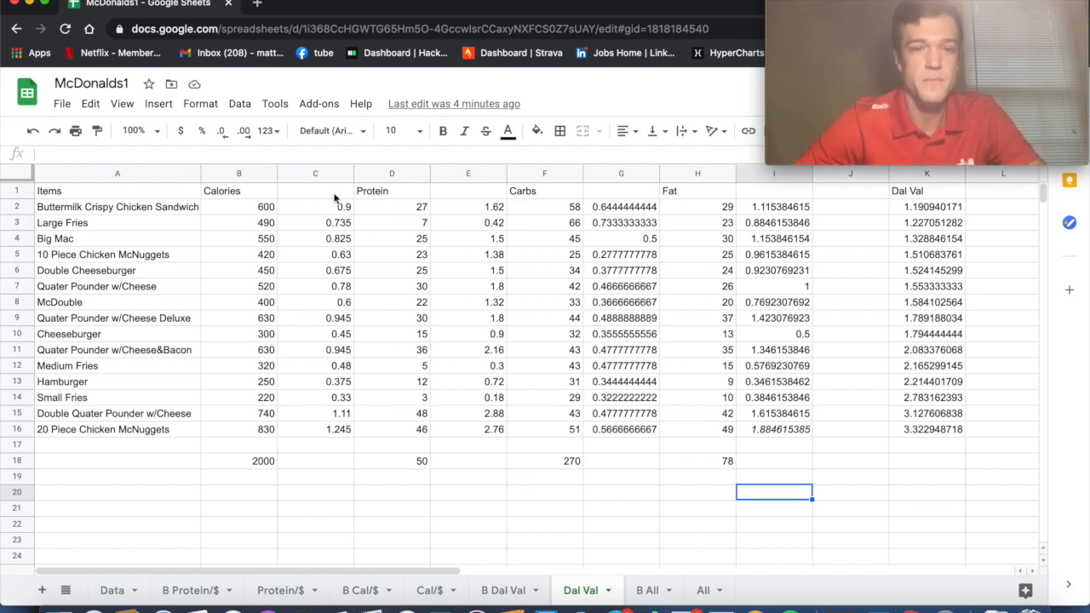
left_click(457, 210)
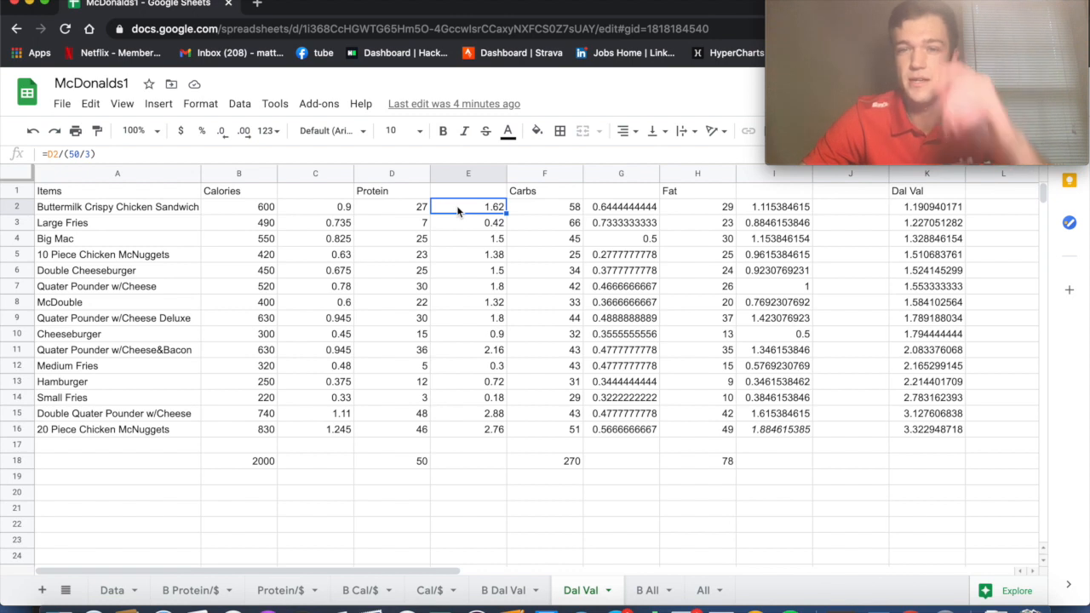
left_click(451, 274)
left_click(469, 430)
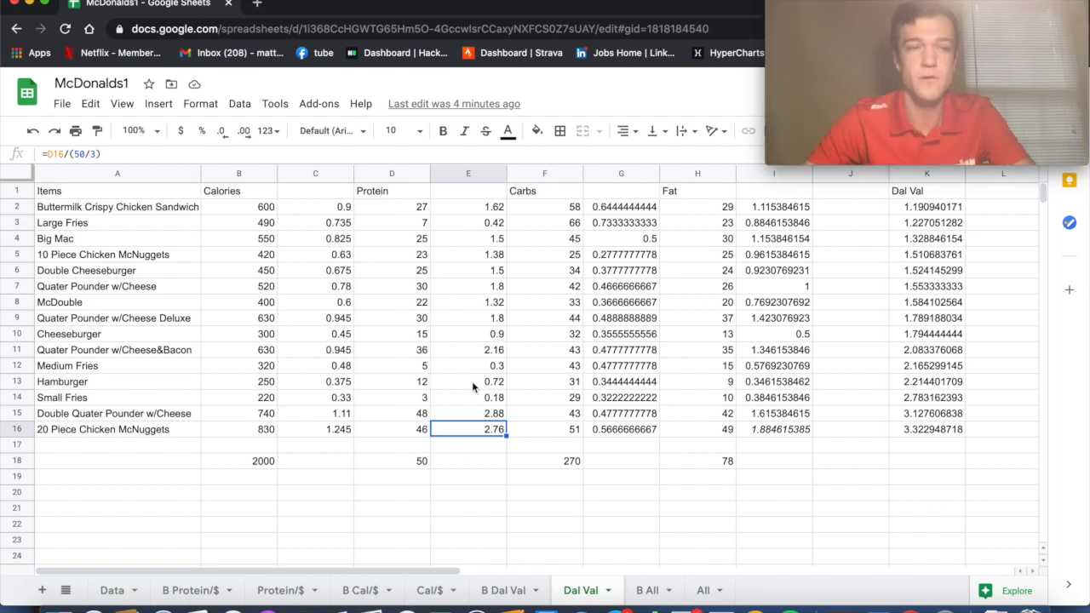
left_click(852, 228)
key("Right")
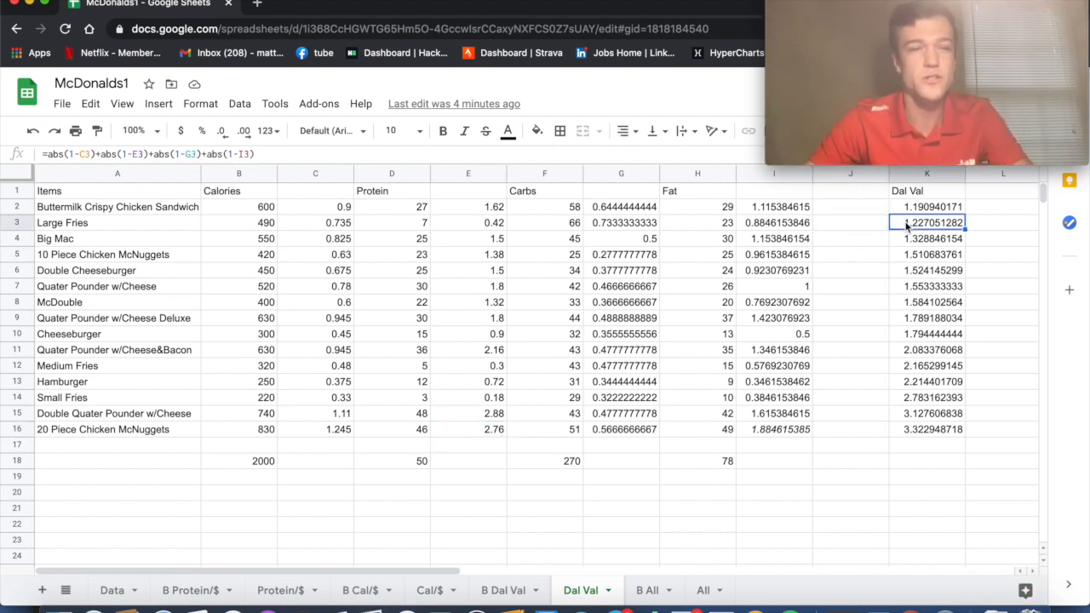
key("Left")
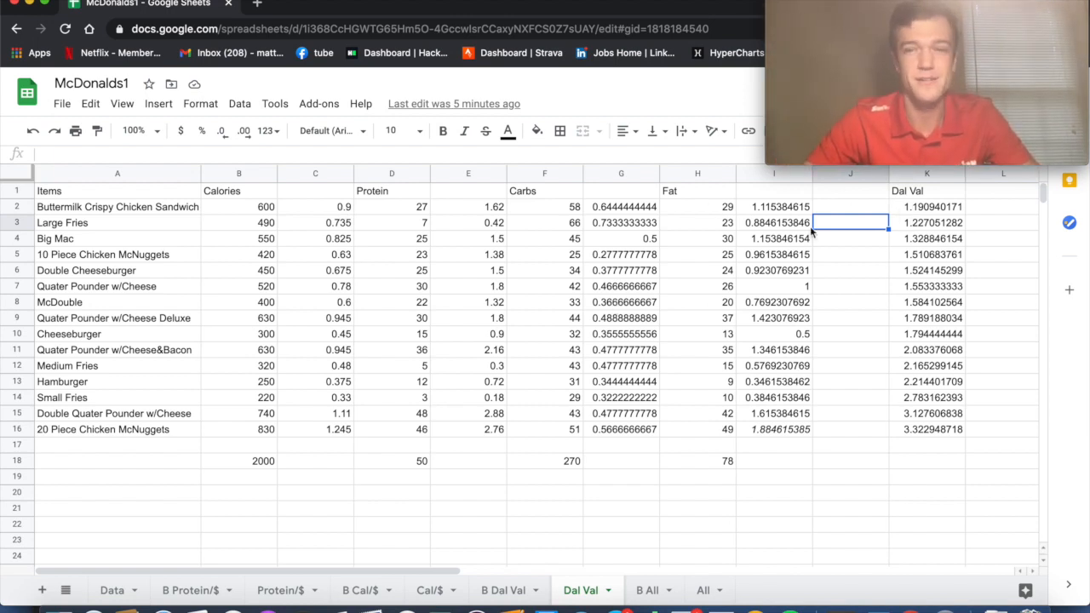
left_click(908, 208)
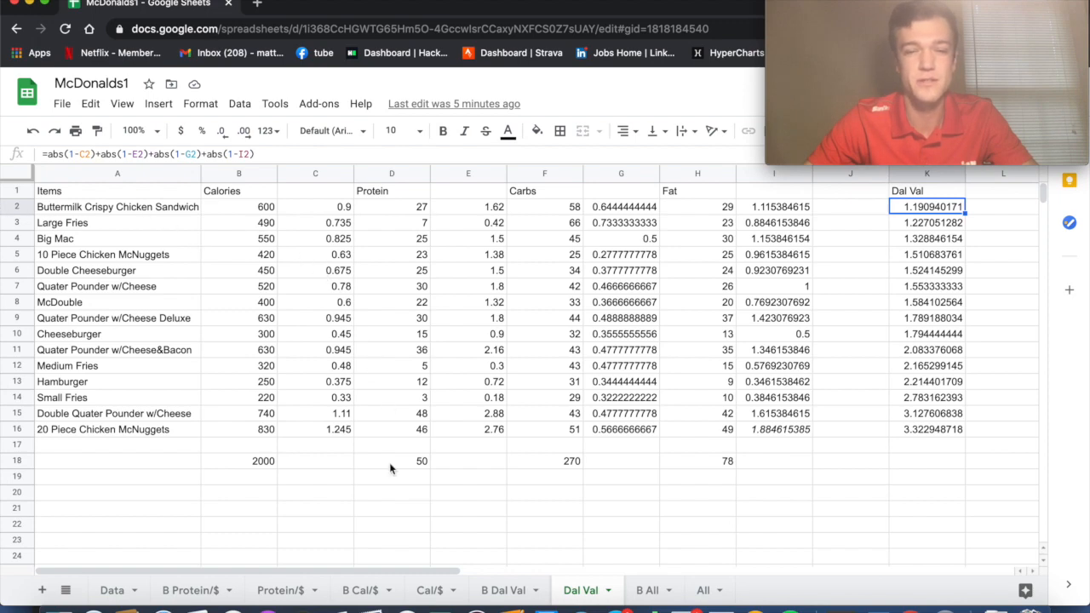
Step: On the B All sheet, apply the Gym Person weights, Protein % 70 and Protein/$ % 30, and check the Sausage McMuffin w/Egg's score
left_click(647, 591)
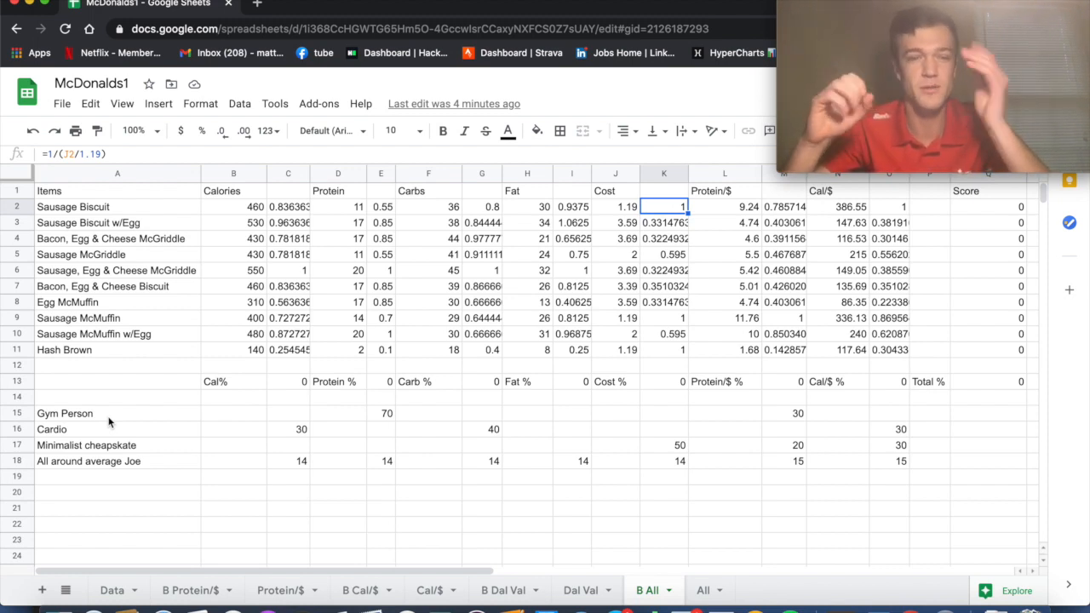
left_click(376, 385)
type("70")
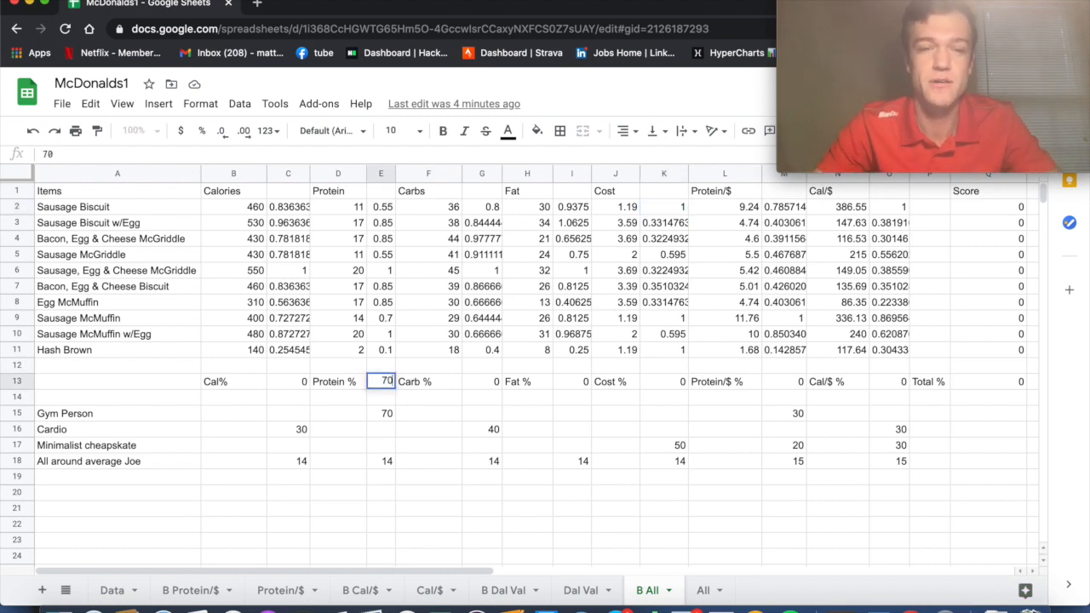
key("Return")
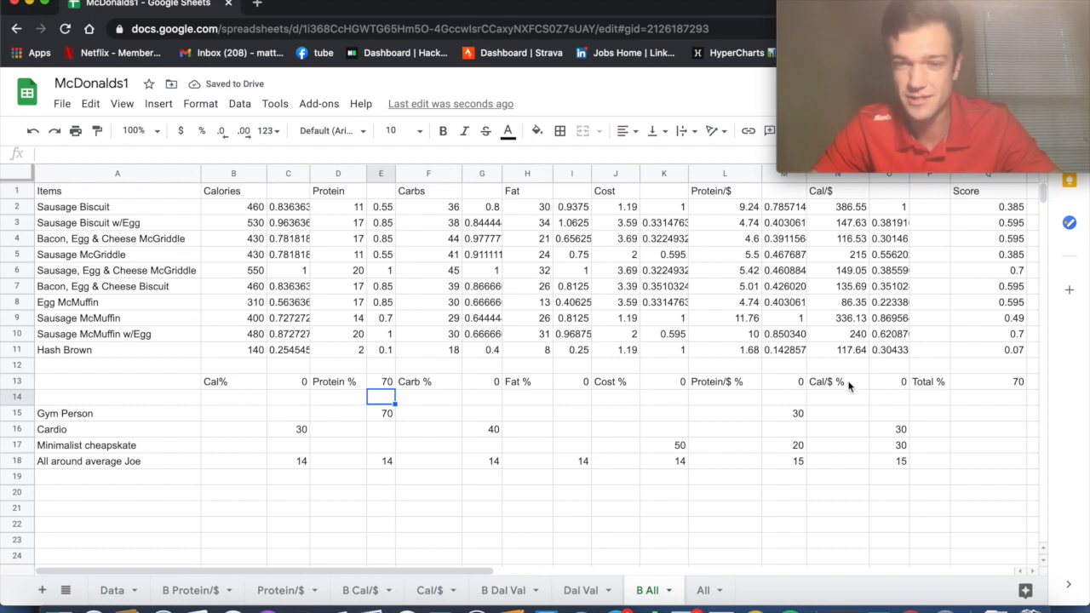
left_click(773, 383)
type("30")
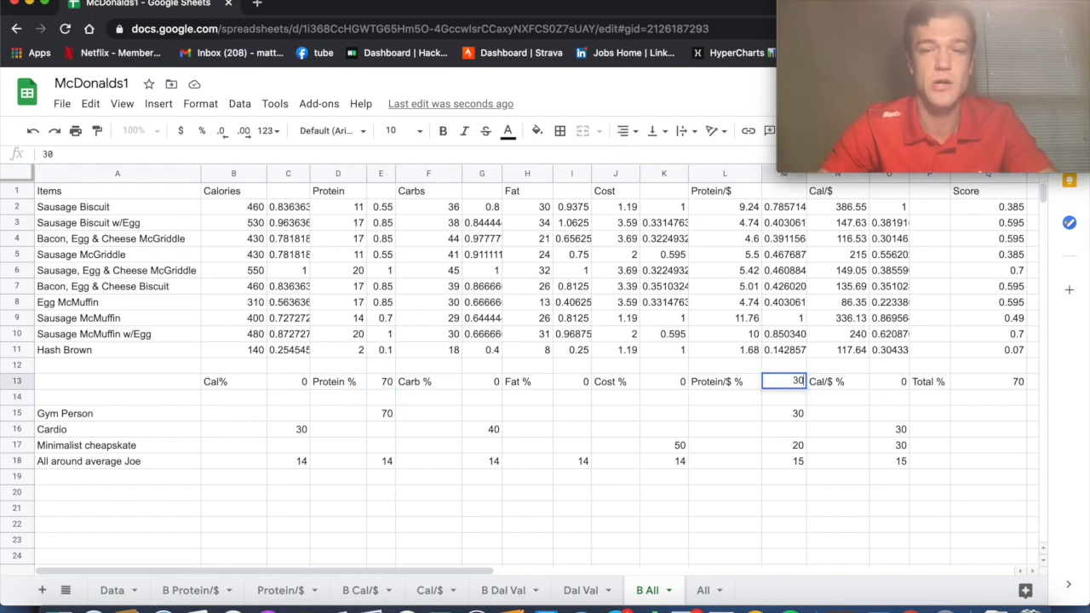
key("Return")
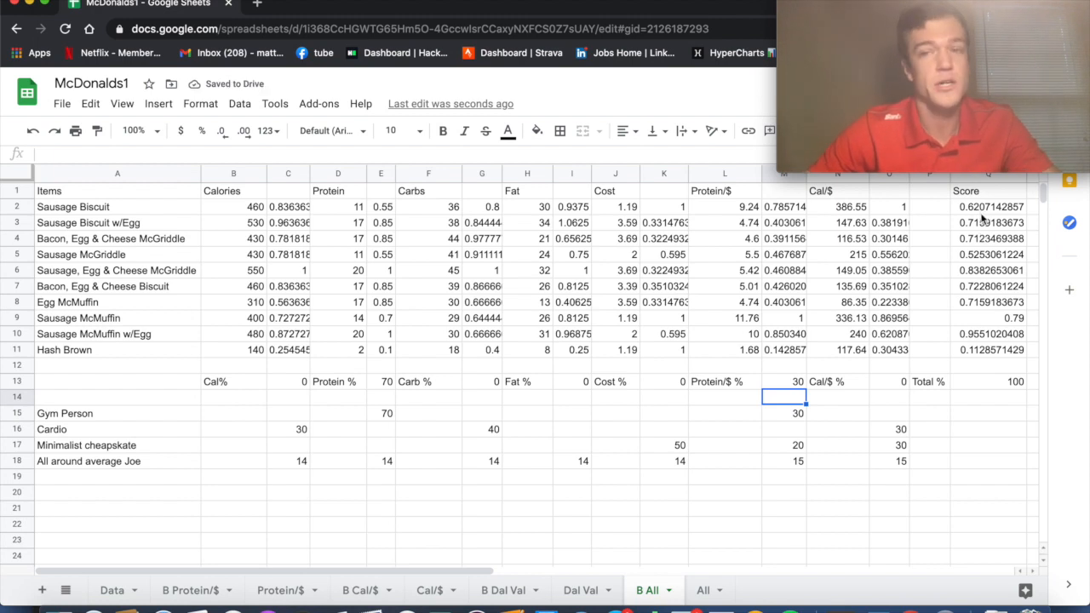
left_click(963, 341)
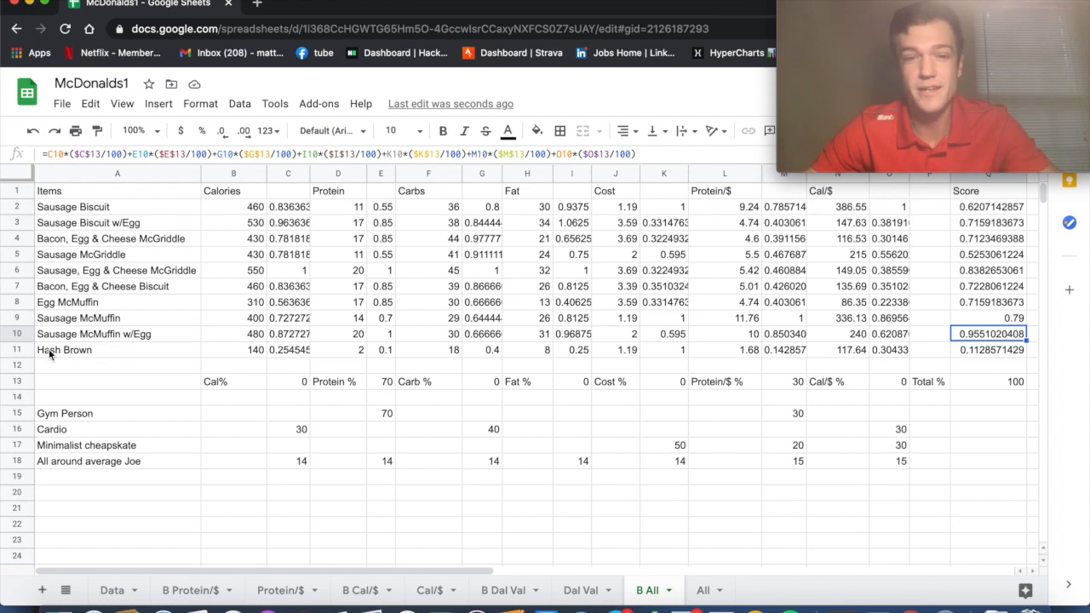
Step: Reset the Protein % and Protein/$ % weights to 0
left_click(375, 383)
type("0")
left_click(765, 380)
type("0")
key("Return")
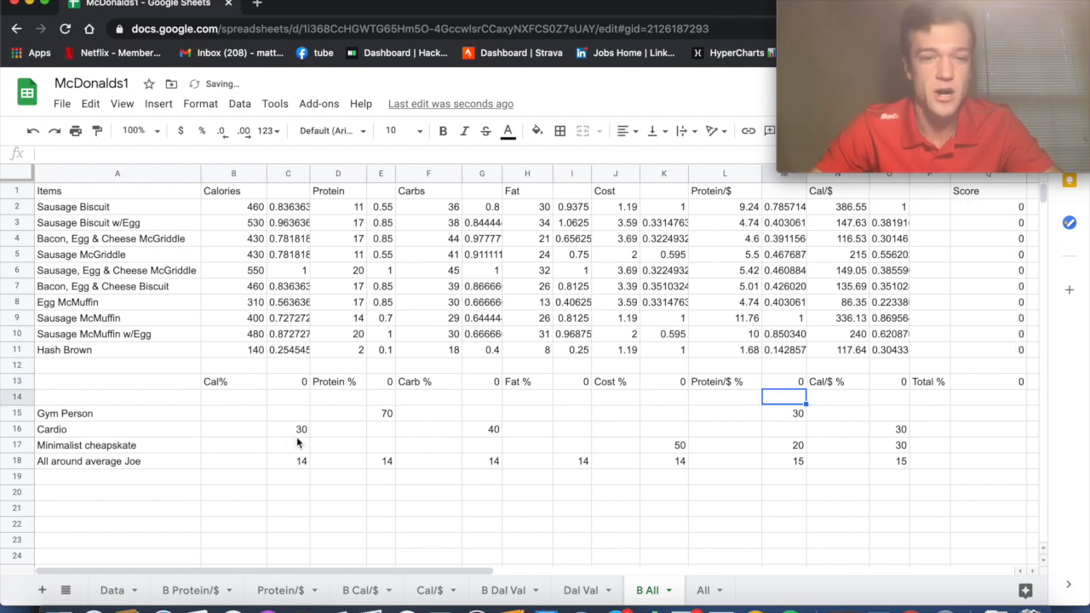
Step: Apply the Cardio weights in row 13: Cal% 30, Carb % 40 and Cal/$ % 30
left_click(288, 382)
type("3")
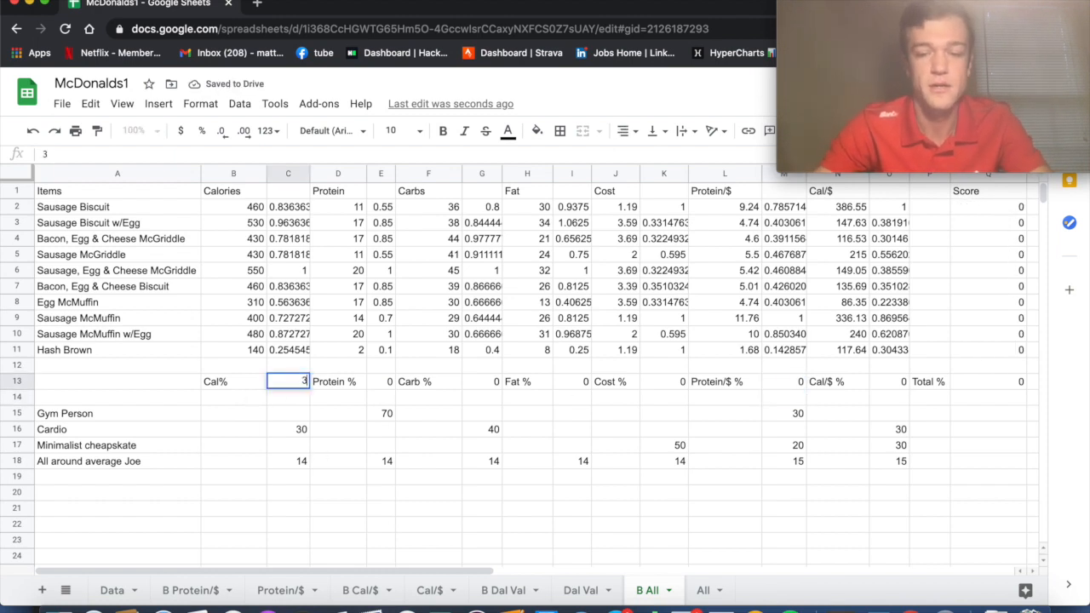
type("0")
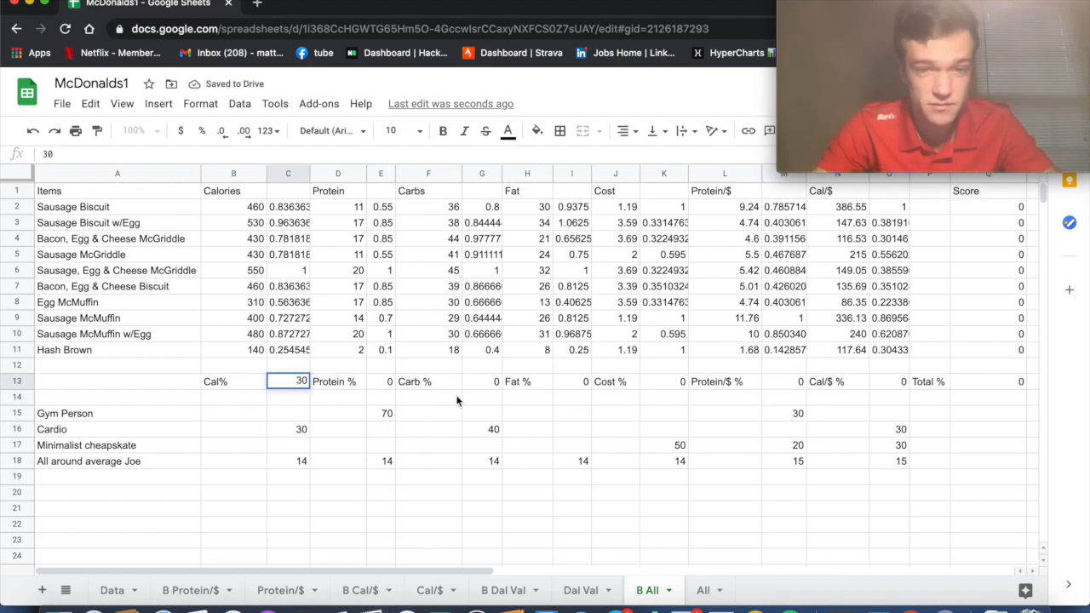
left_click(479, 385)
type("40")
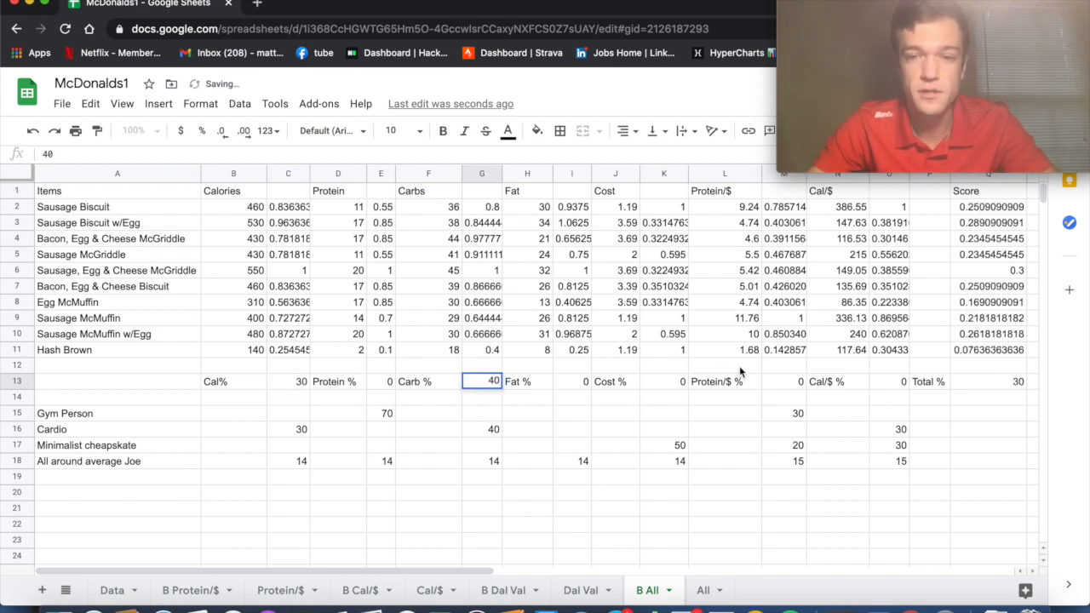
left_click(881, 388)
type("30")
key("Return")
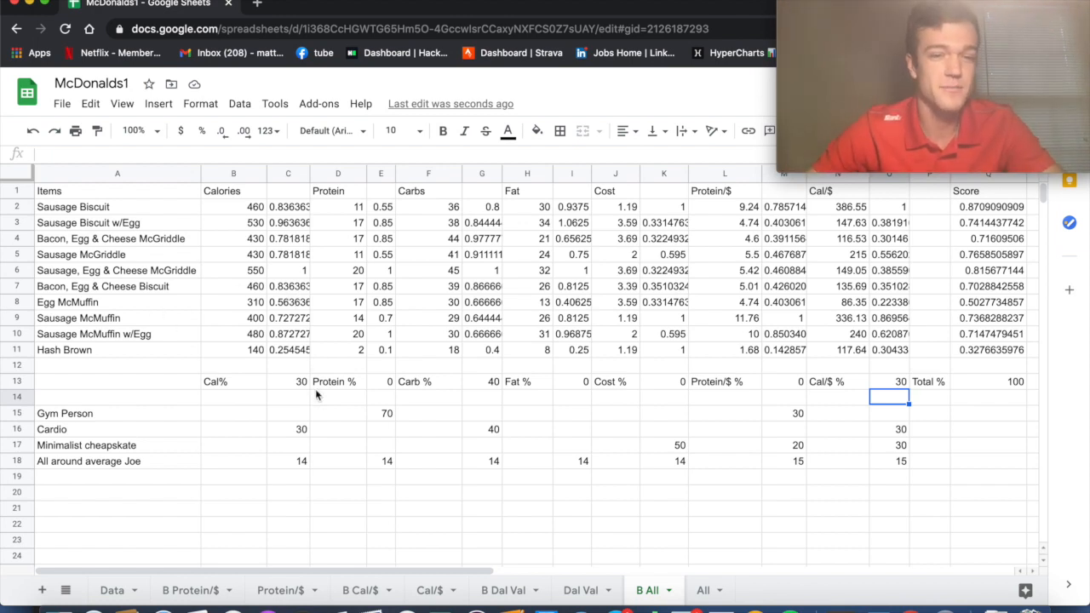
Step: Reset the Cal%, Carb % and Cal/$ % weights to 0
left_click(288, 383)
type("0")
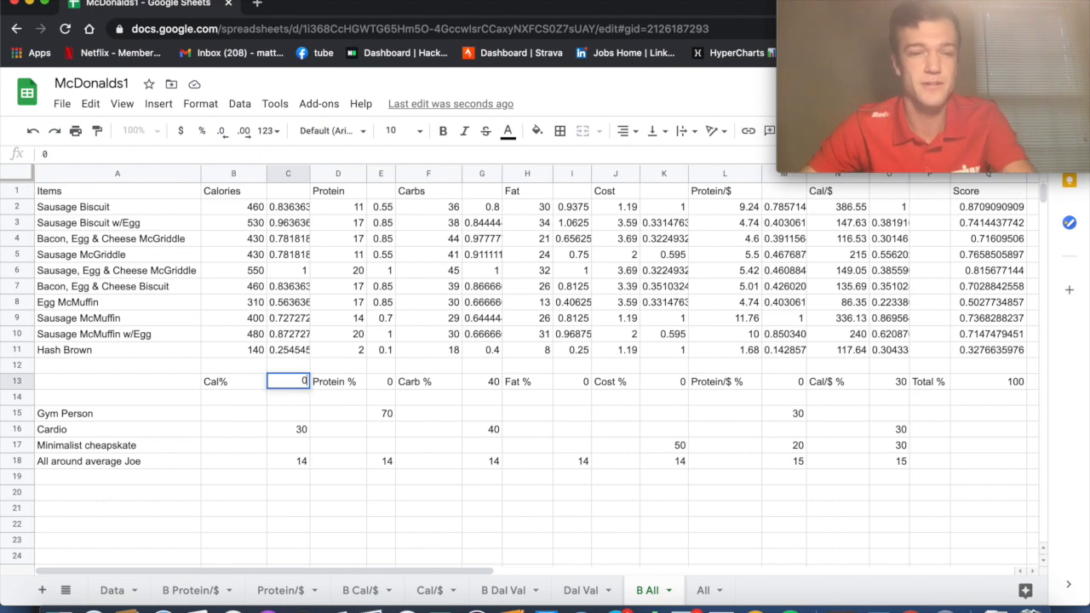
left_click(484, 385)
type("0")
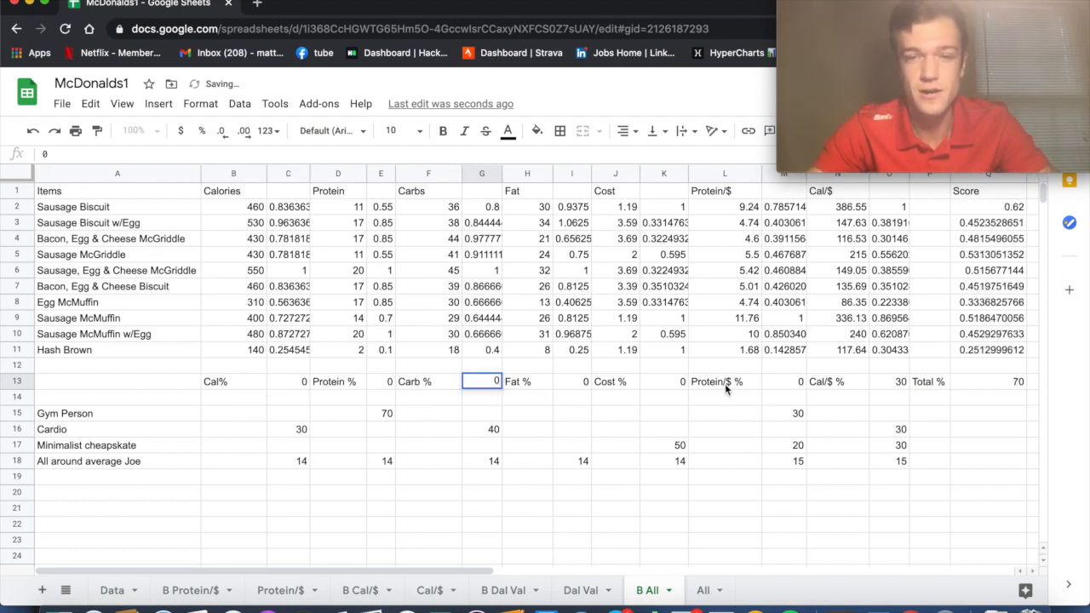
left_click(885, 382)
type("0")
key("Return")
Step: Apply the Minimalist cheapskate weights in row 13: Cal/$ % 30, Protein/$ % 20 and Cost % 50
left_click(882, 384)
type("30")
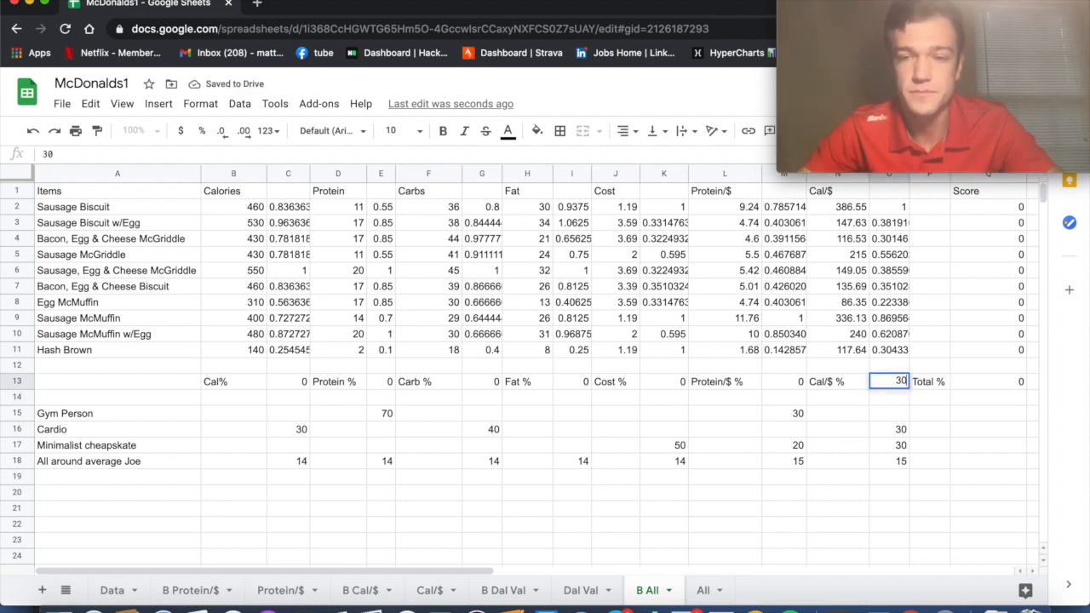
left_click(777, 385)
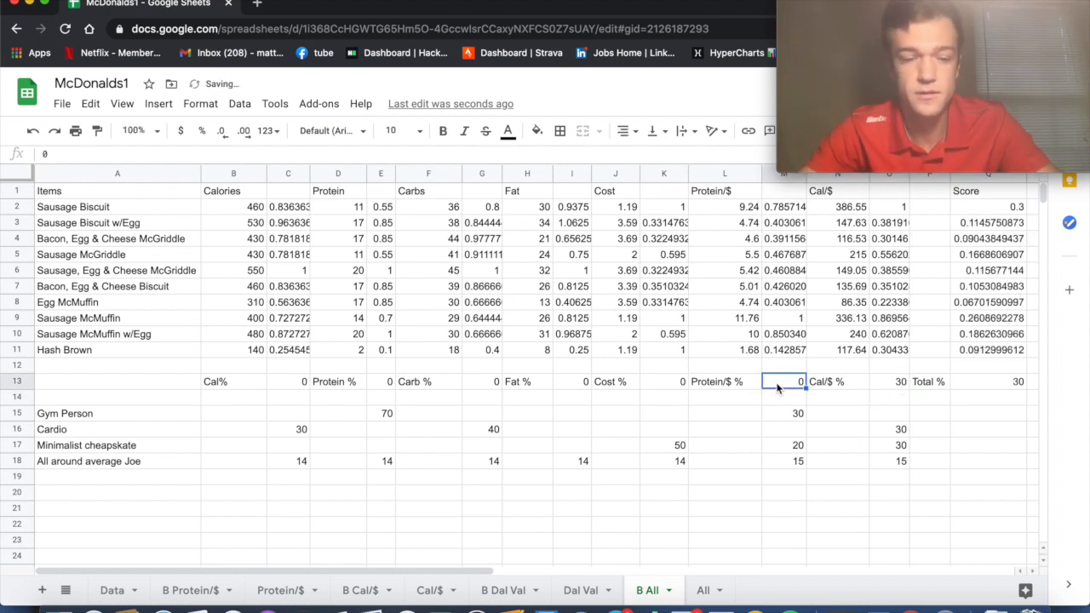
type("20")
key("Return")
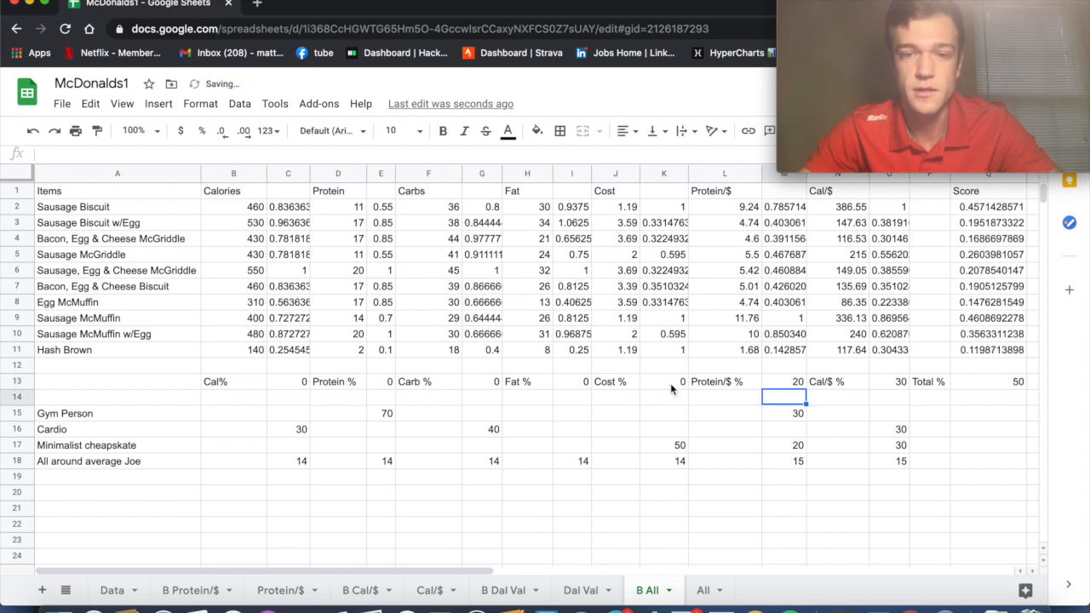
left_click(671, 383)
type("50")
key("Return")
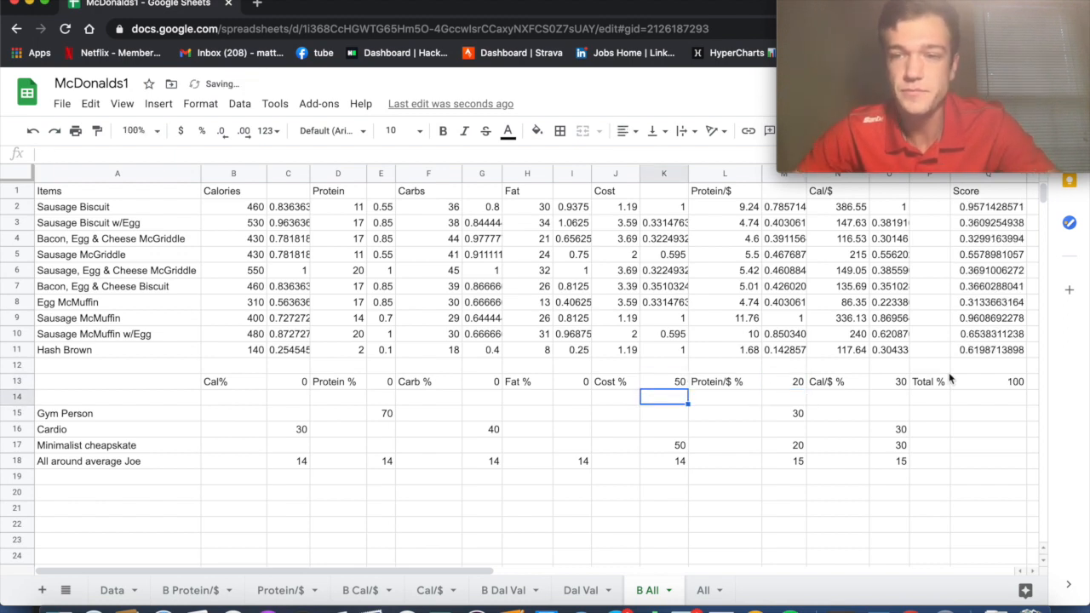
Step: Examine the Sausage McMuffin's score formula and its protein-per-dollar value
left_click(962, 319)
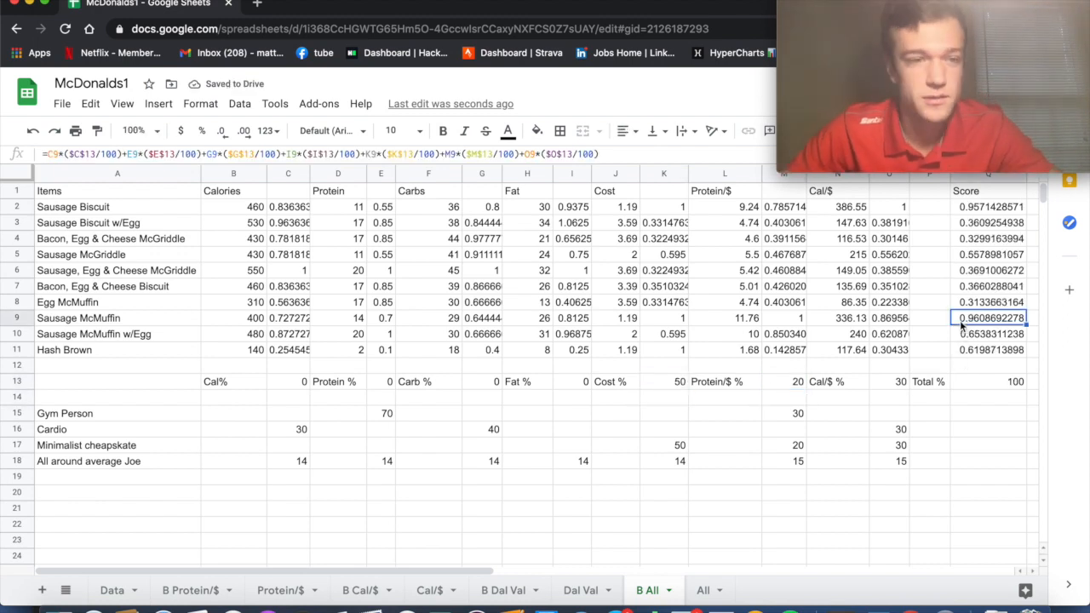
key("Left")
key("Left")
key("Left")
key("Left")
key("Left")
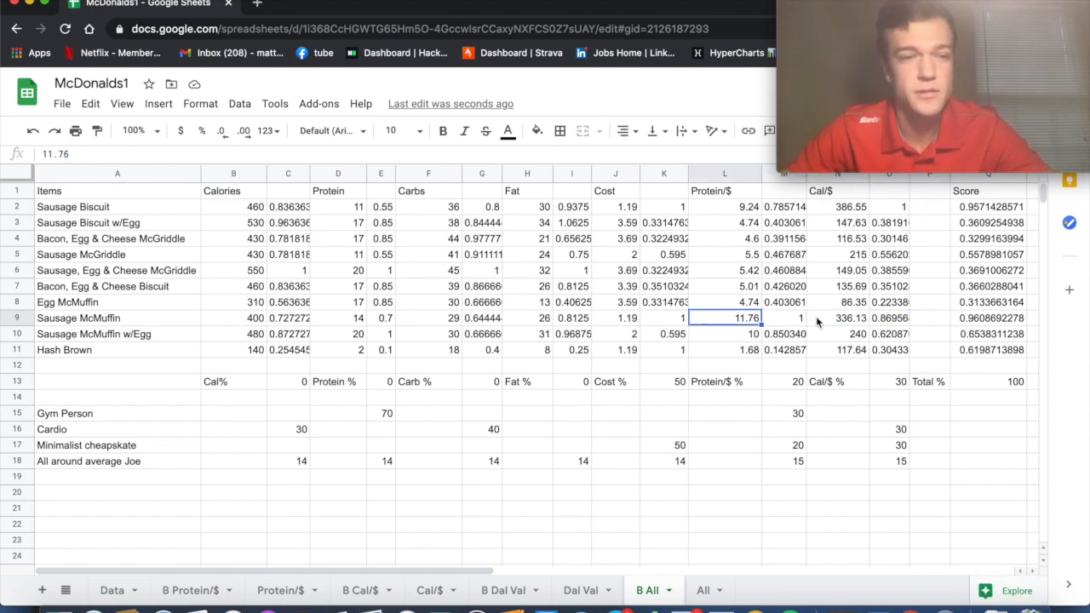
left_click(954, 317)
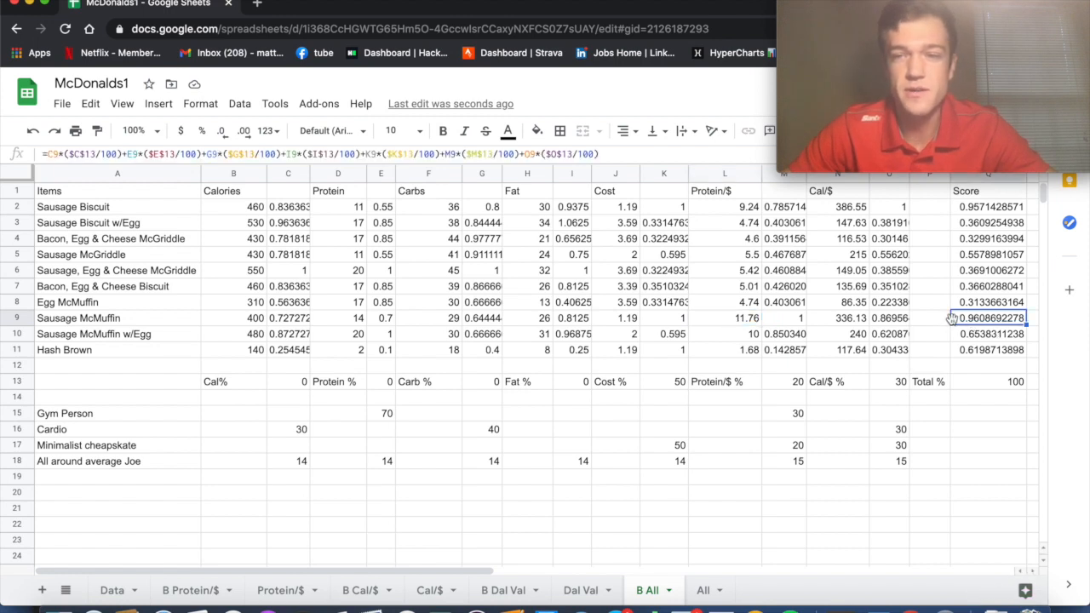
Step: Compare the breakfast items' scores from the Sausage Biscuit down to the Sausage McMuffin w/Egg
left_click(959, 208)
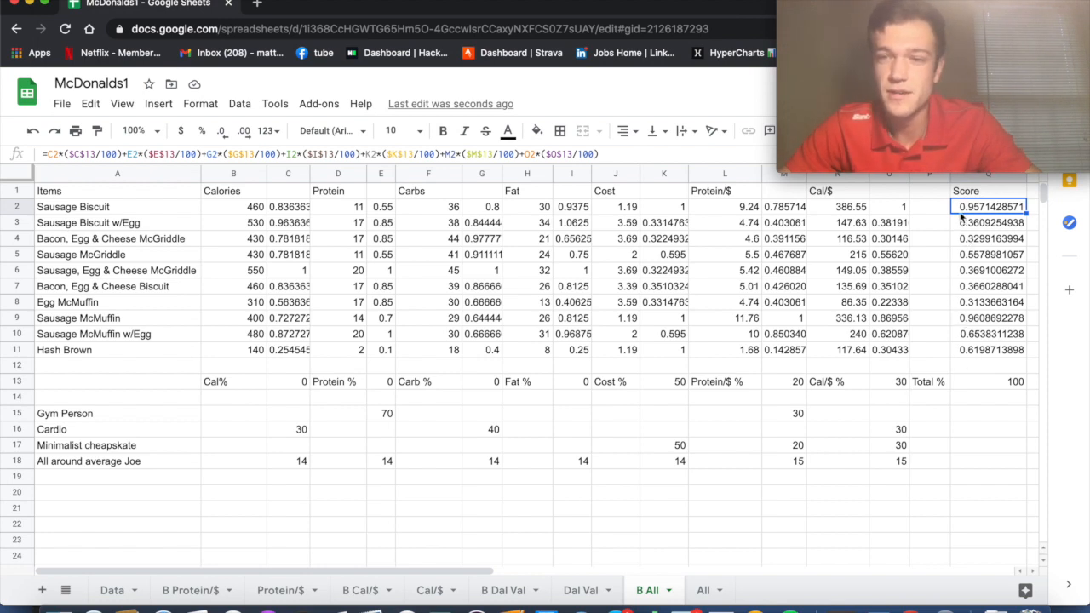
key("Down")
key("Down")
key("Down")
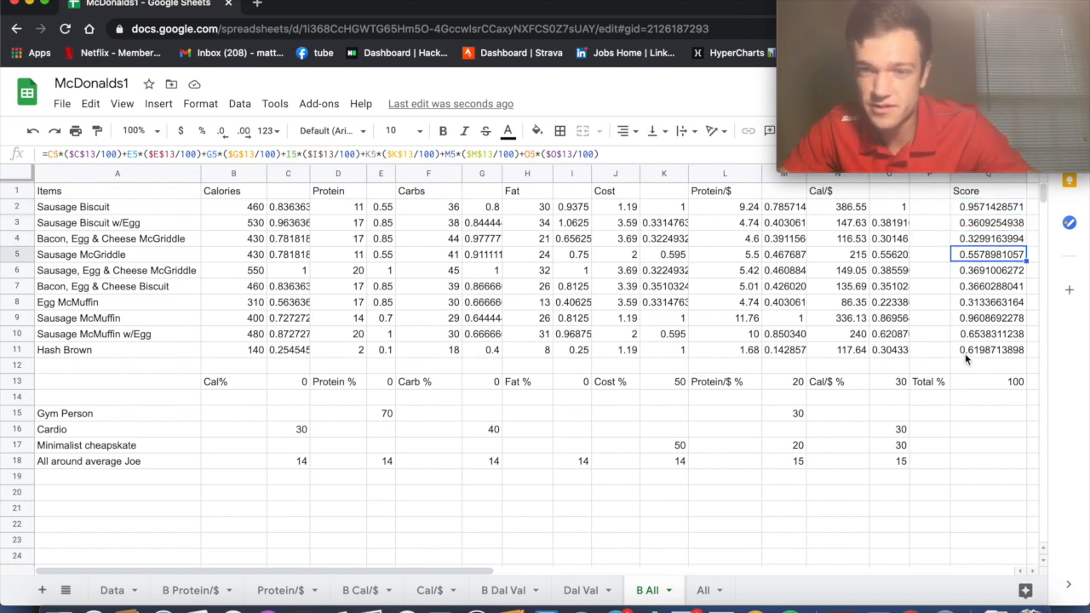
key("Down")
key("Down")
key("Down")
key("Down")
key("Down")
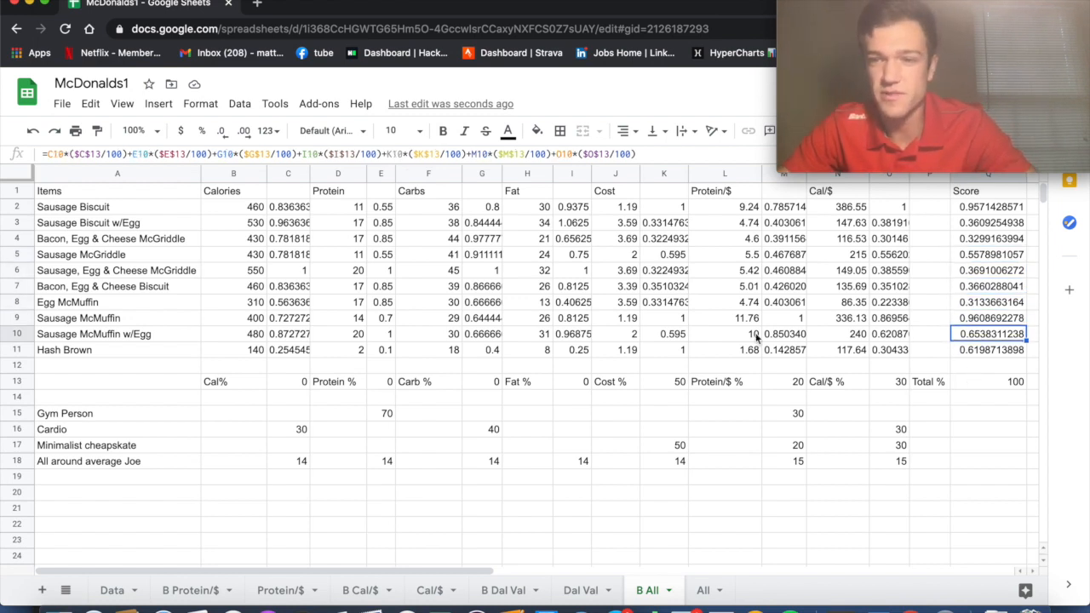
key("Left")
key("Up")
key("Up")
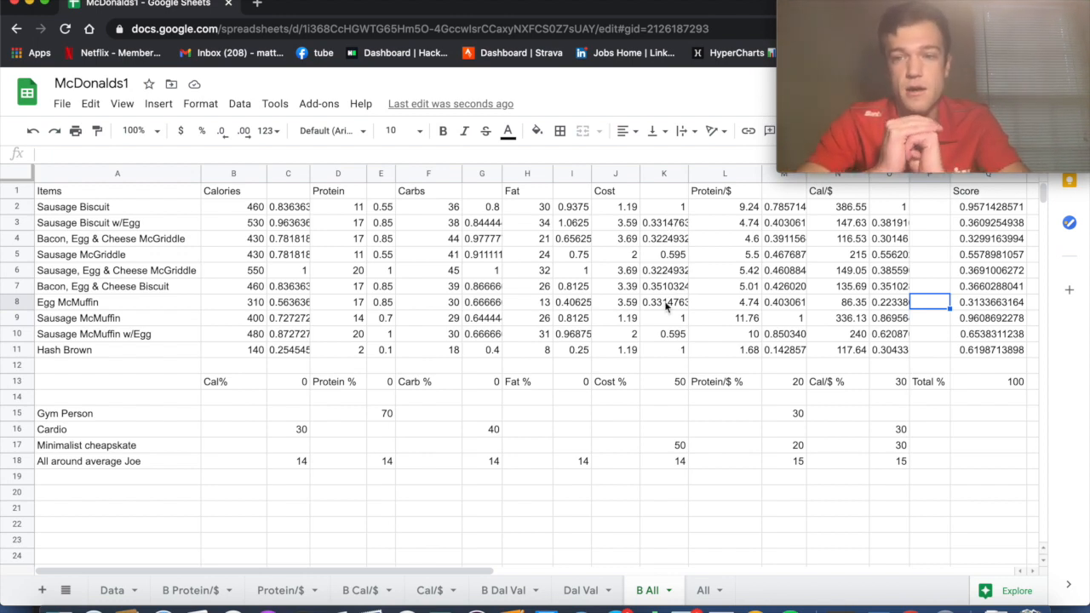
Step: Set the Cal%, Protein %, Carb % and Fat % weights in row 13 to 14 each for the All around average Joe profile
left_click(289, 381)
type("14")
key("Tab")
key("Tab")
type("14")
key("Tab")
key("Tab")
type("14")
key("Tab")
key("Tab")
type("14")
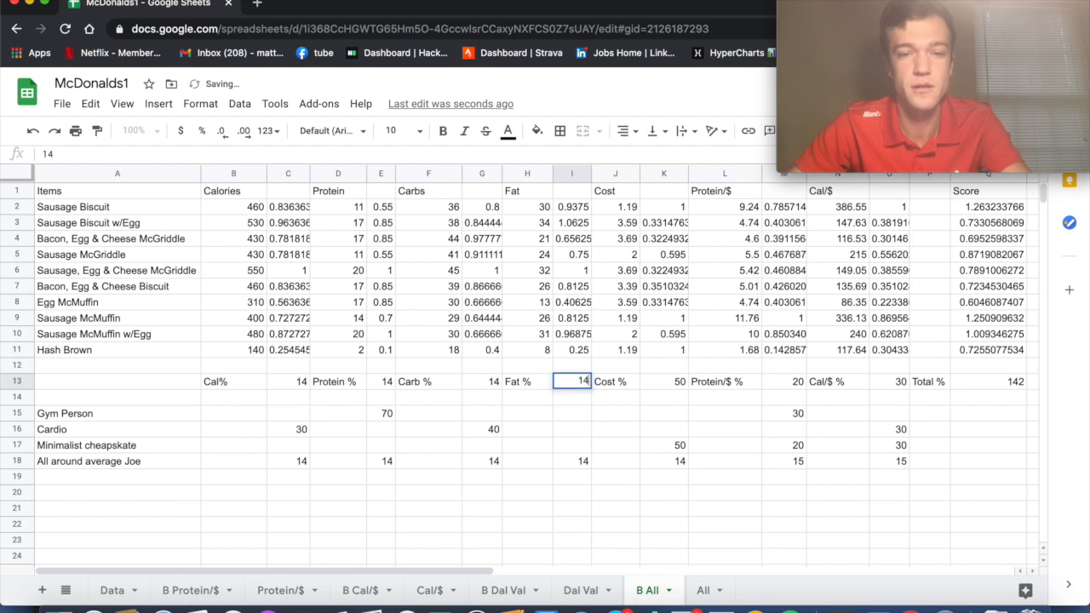
Step: Complete the average Joe weights in row 13: Cost % 14, Protein/$ % 15 and Cal/$ % 15
key("Tab")
key("Tab")
type("14")
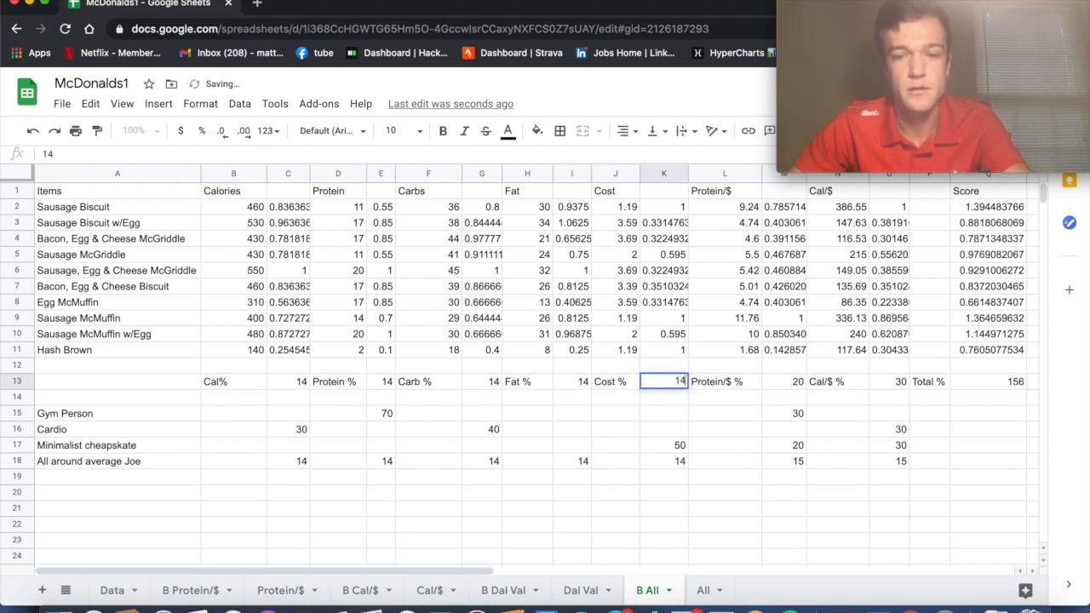
key("Tab")
key("Tab")
type("1")
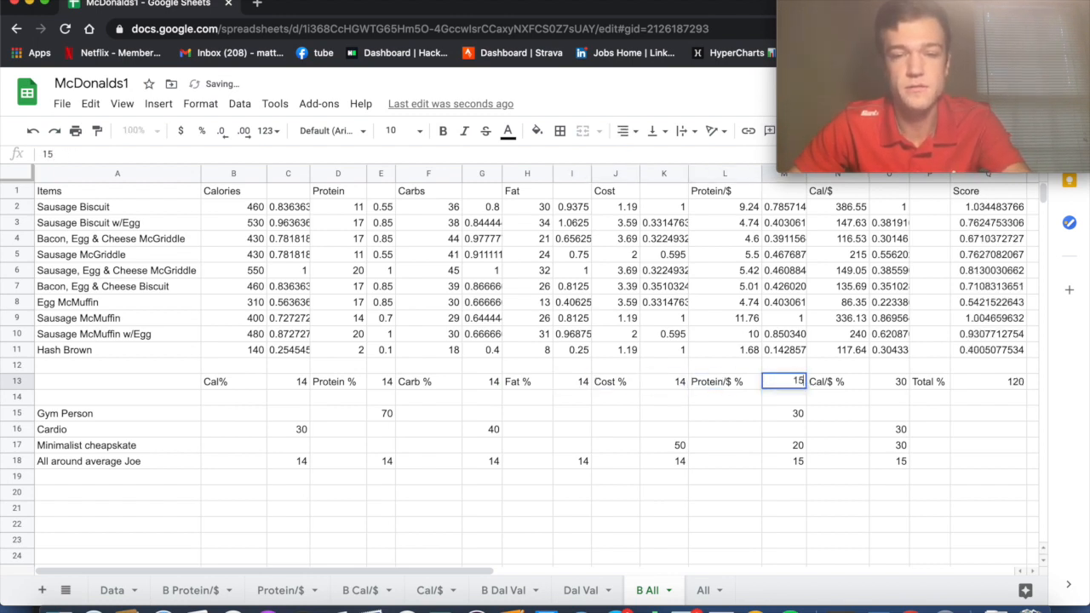
key("Tab")
key("Tab")
type("1")
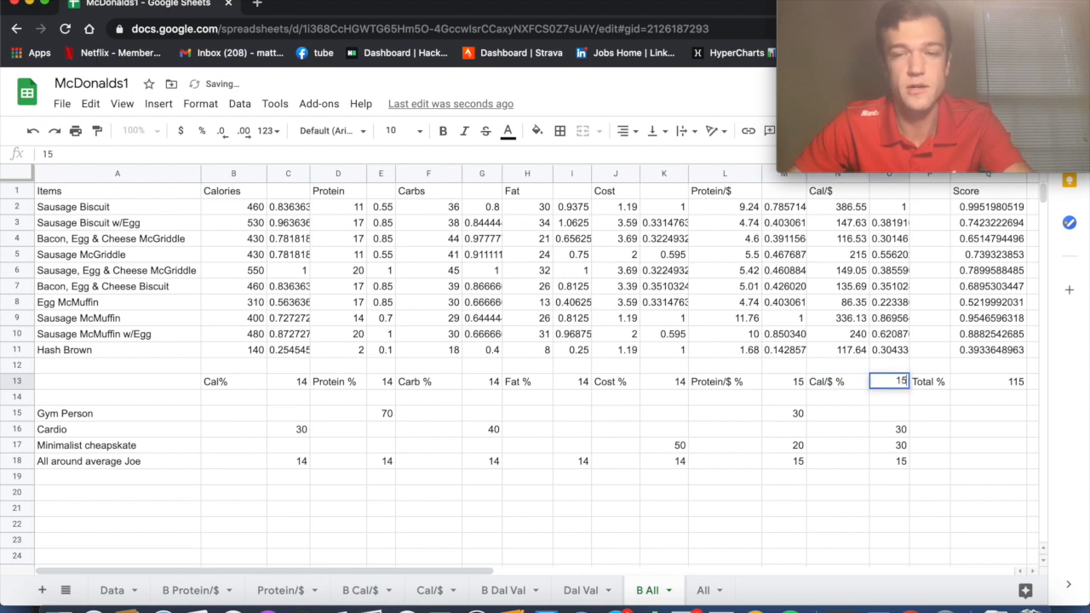
key("Return")
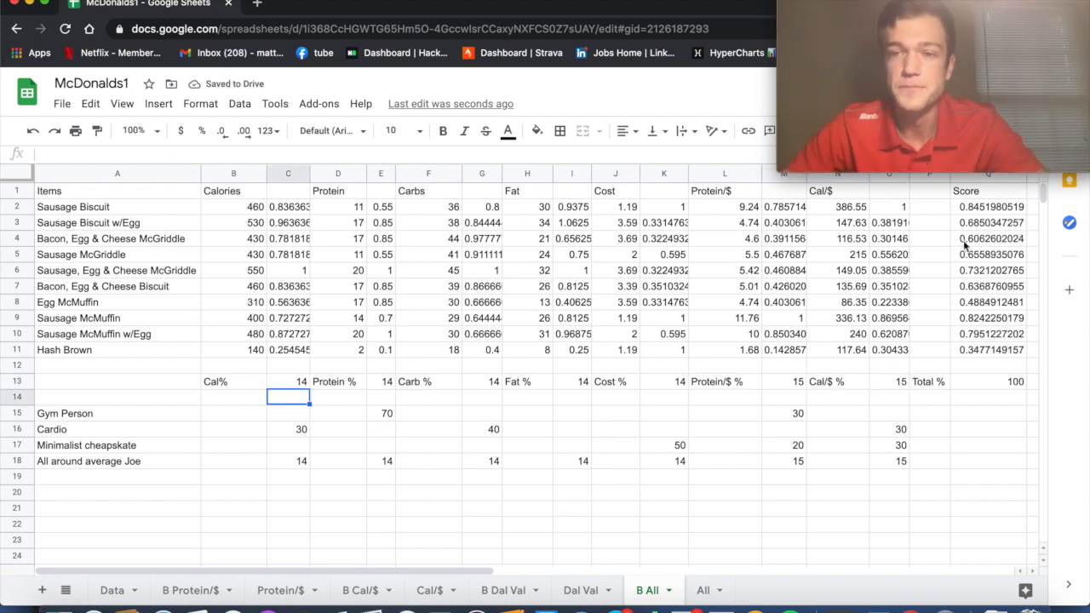
Step: Compare the breakfast items' average Joe scores from the Sausage McMuffin up to the Sausage Biscuit
left_click(975, 319)
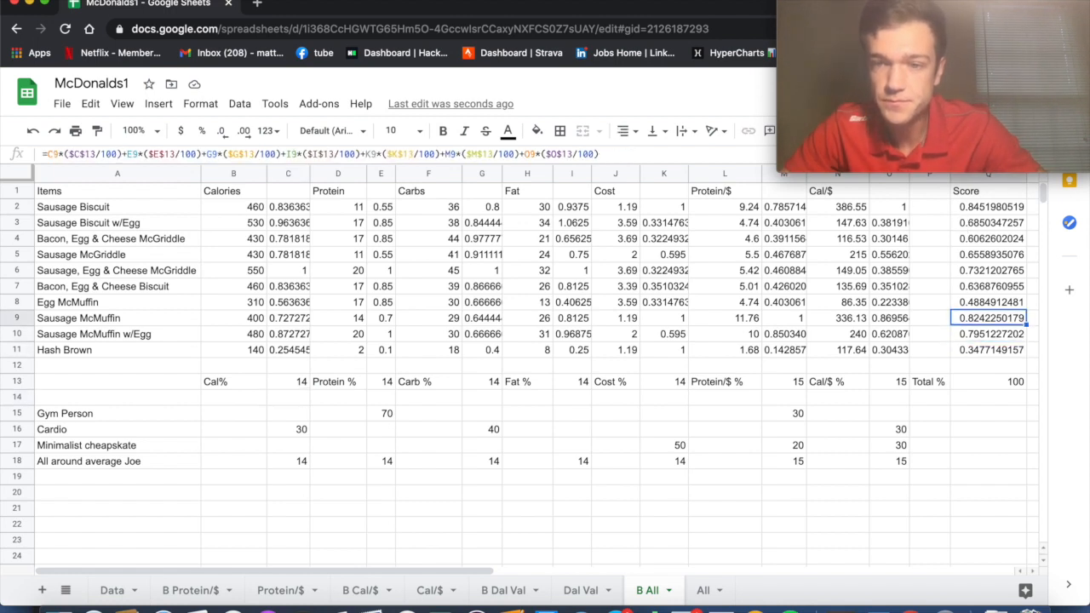
key("Up")
key("Up")
key("Down")
key("Down")
key("Up")
key("Up")
key("Up")
key("Up")
key("Up")
key("Up")
key("Up")
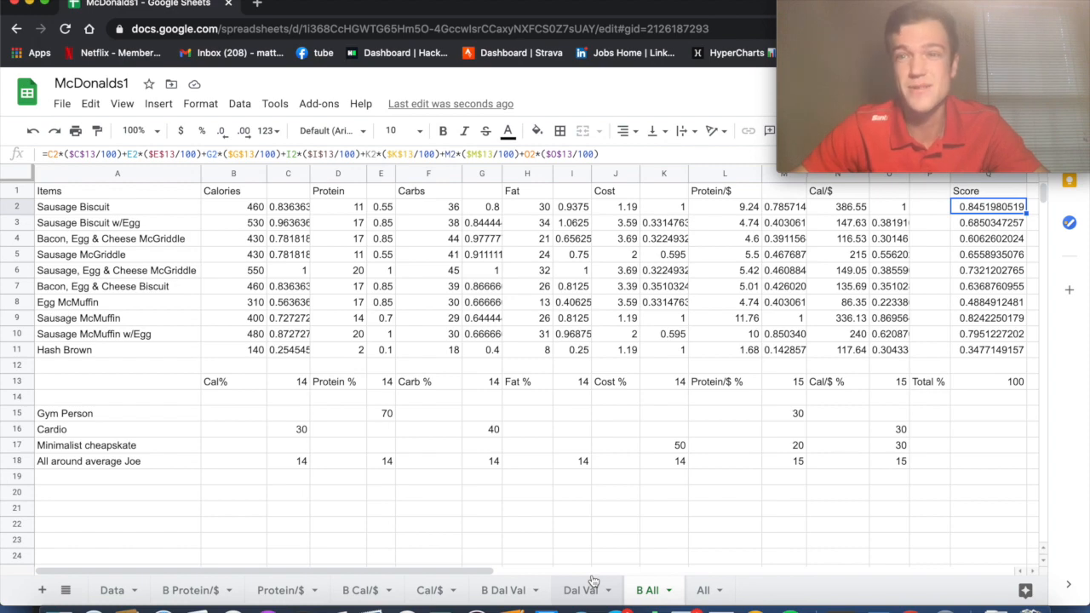
Step: On the All sheet, apply the Gym Person weights in row 18: Protein % 70 and Protein/$ % 30
left_click(700, 591)
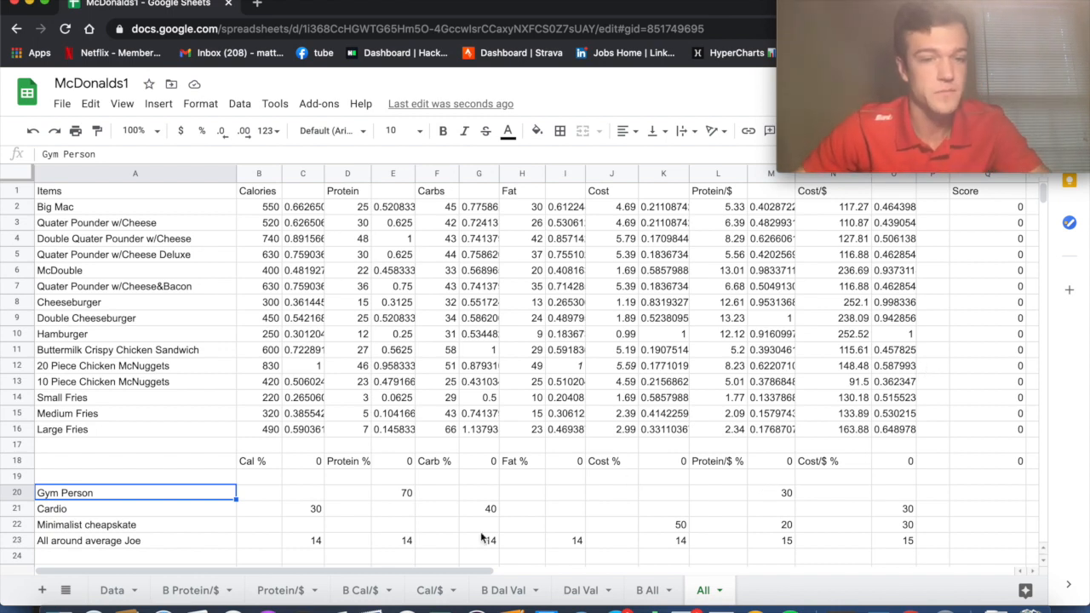
left_click(384, 459)
type("70")
key("Tab")
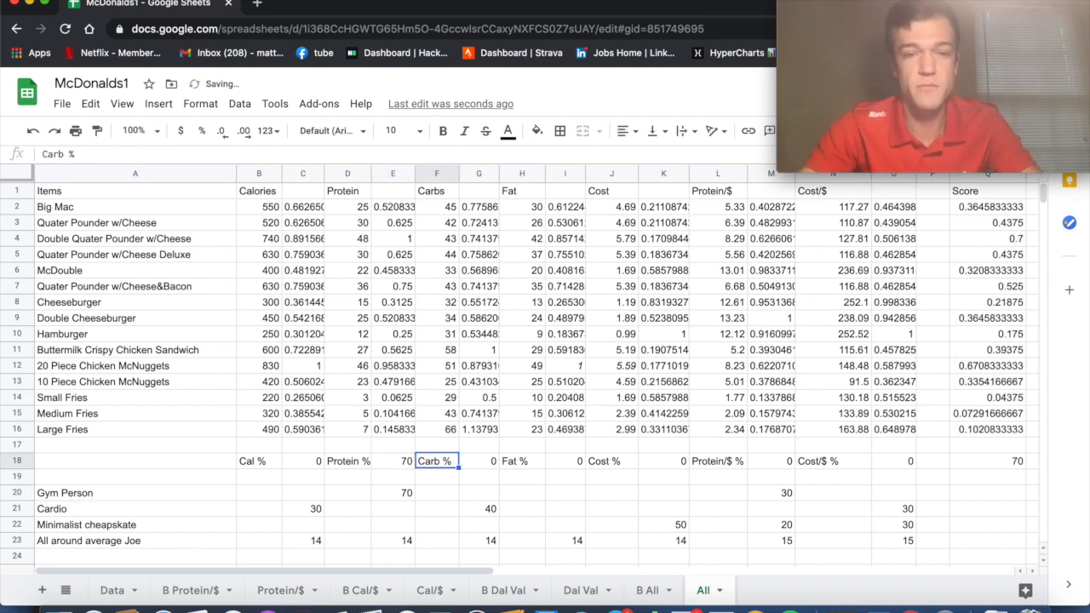
left_click(767, 457)
type("30")
key("Return")
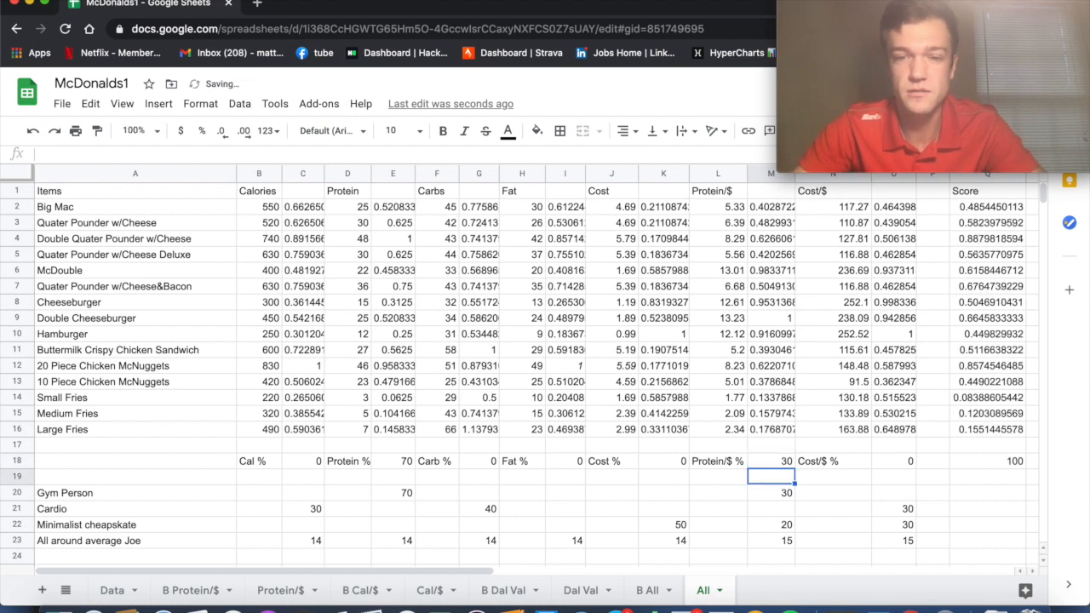
Step: Compare the Gym Person scores of the regular menu items, starting from the Big Mac
left_click(988, 207)
key("Down")
key("Down")
key("Down")
key("Down")
key("Down")
key("Down")
key("Down")
key("Down")
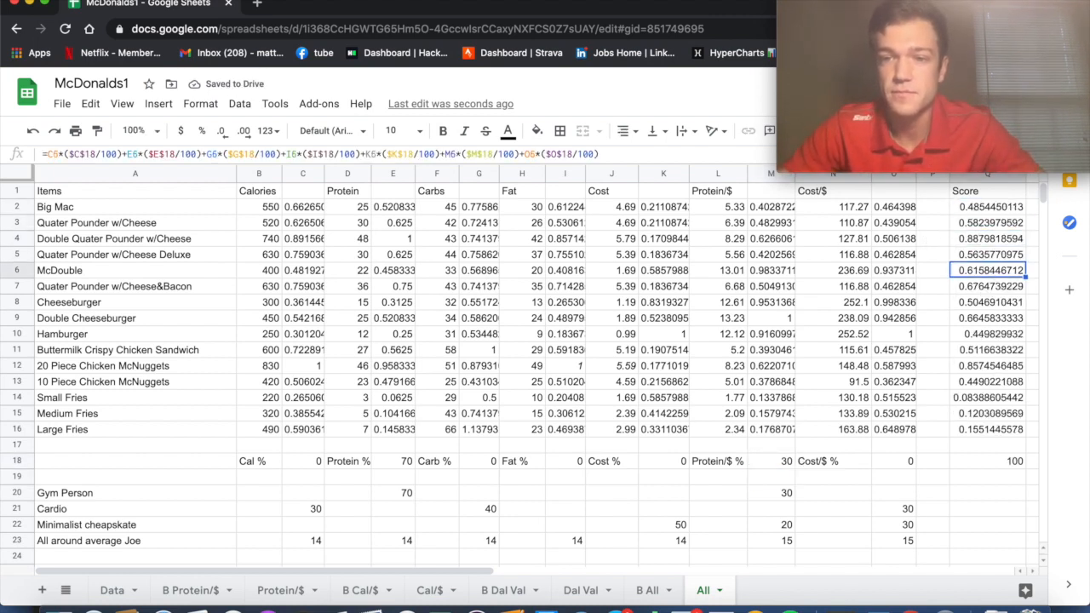
left_click(984, 255)
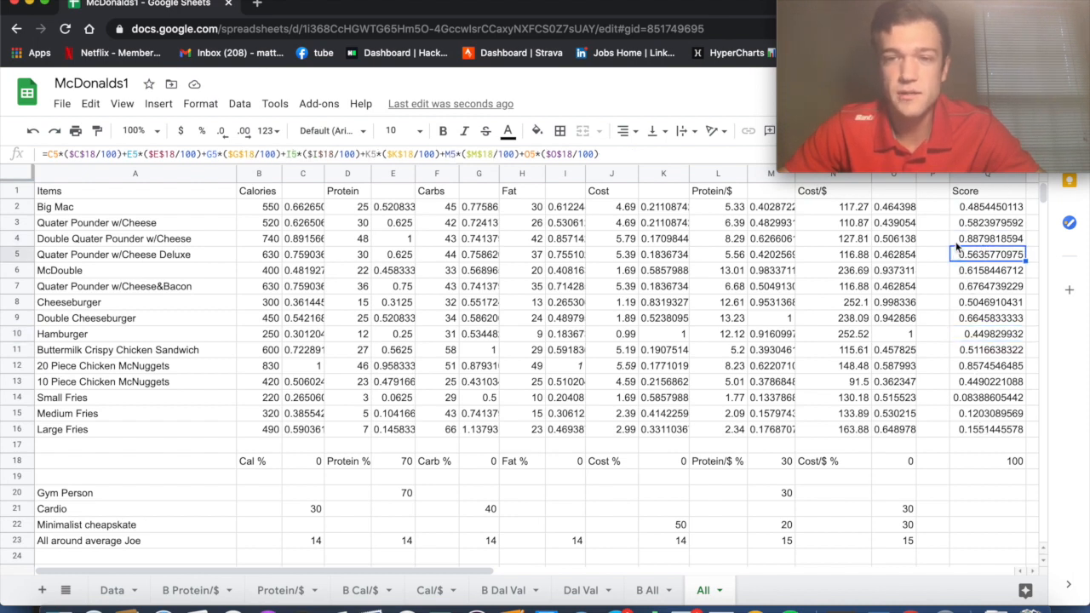
Step: Examine the Double Quater Pounder w/Cheese row, from its score across to calories and back through protein, carbs and protein per dollar
key("Up")
key("Left")
key("Left")
key("Left")
key("Left")
key("Left")
key("Left")
key("Left")
key("Left")
key("Left")
key("Left")
key("Left")
key("Left")
key("Left")
key("Left")
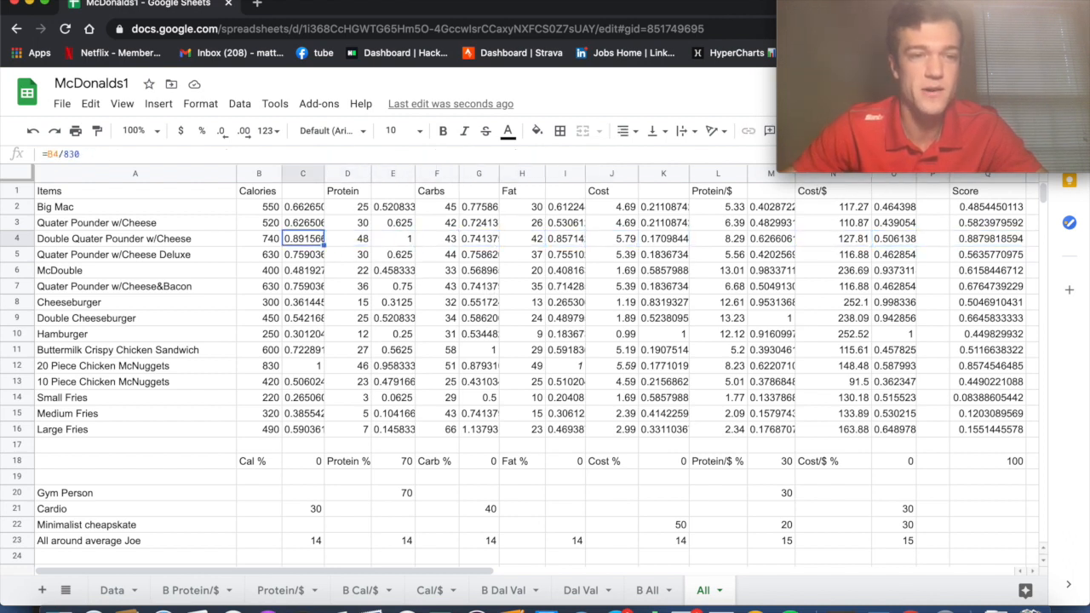
key("Left")
key("Left")
key("Right")
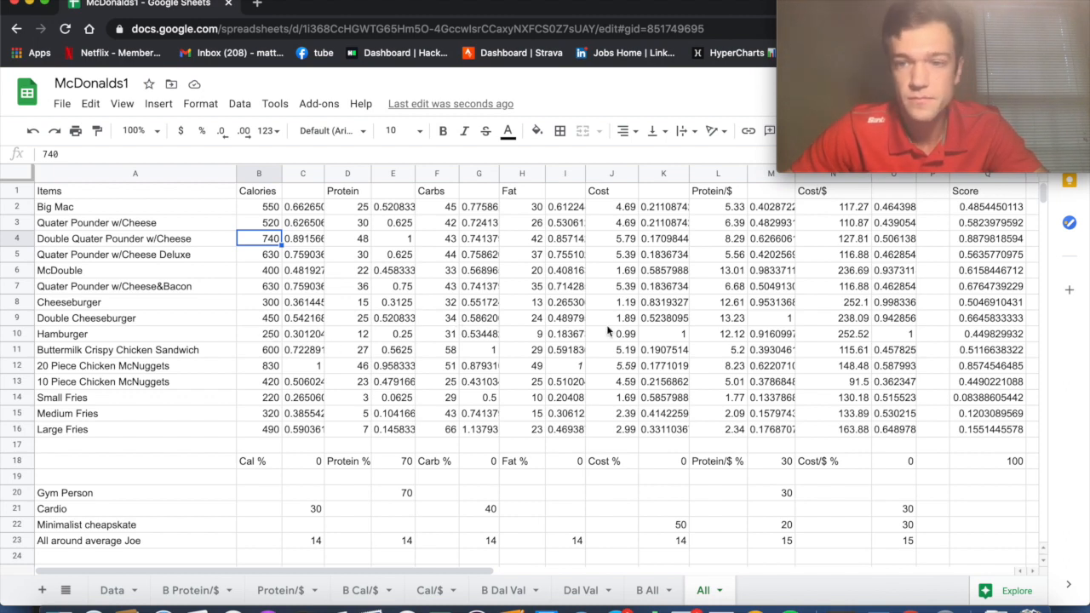
key("Right")
key("Right")
key("Right")
key("Right")
key("Right")
key("Right")
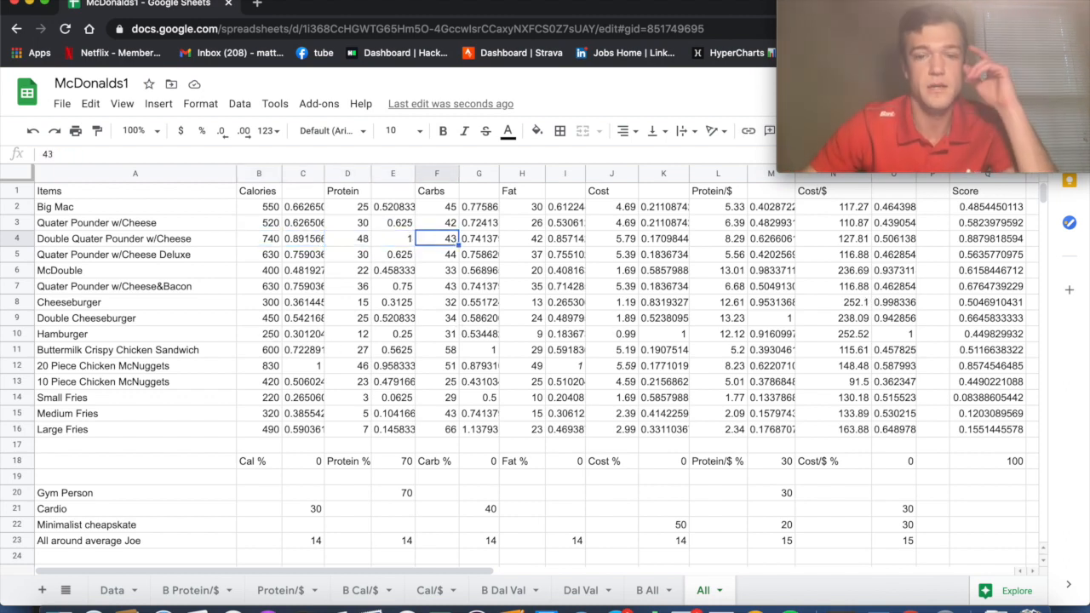
key("Right")
key("Right")
key("Right")
key("Right")
key("Right")
key("Right")
key("Right")
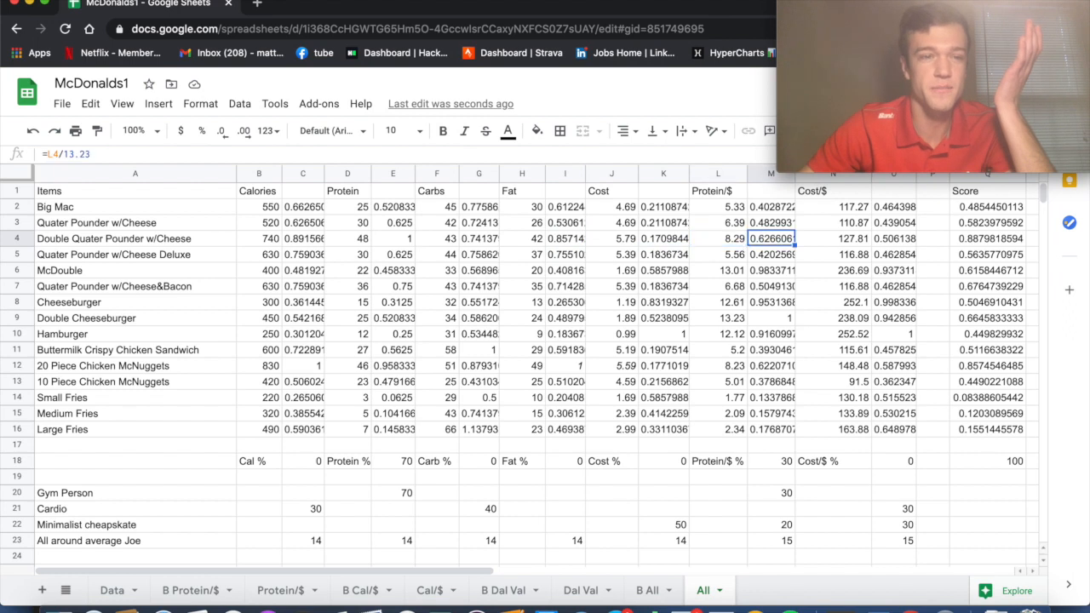
key("Right")
key("Right")
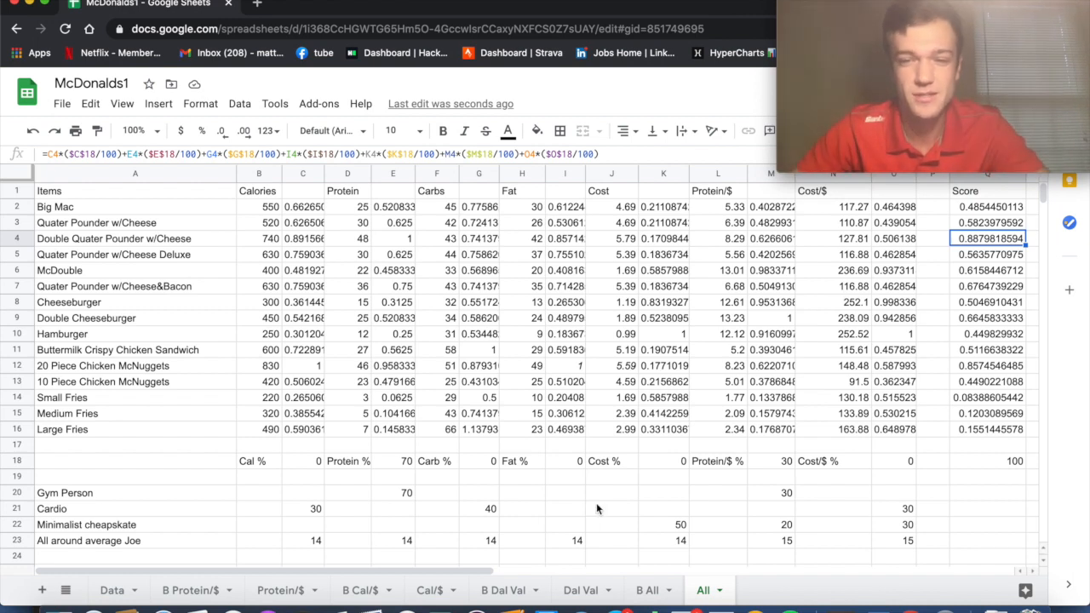
Step: Reset the Protein % and Protein/$ % weights in row 18 to 0
left_click(396, 464)
type("0")
key("Tab")
key("Tab")
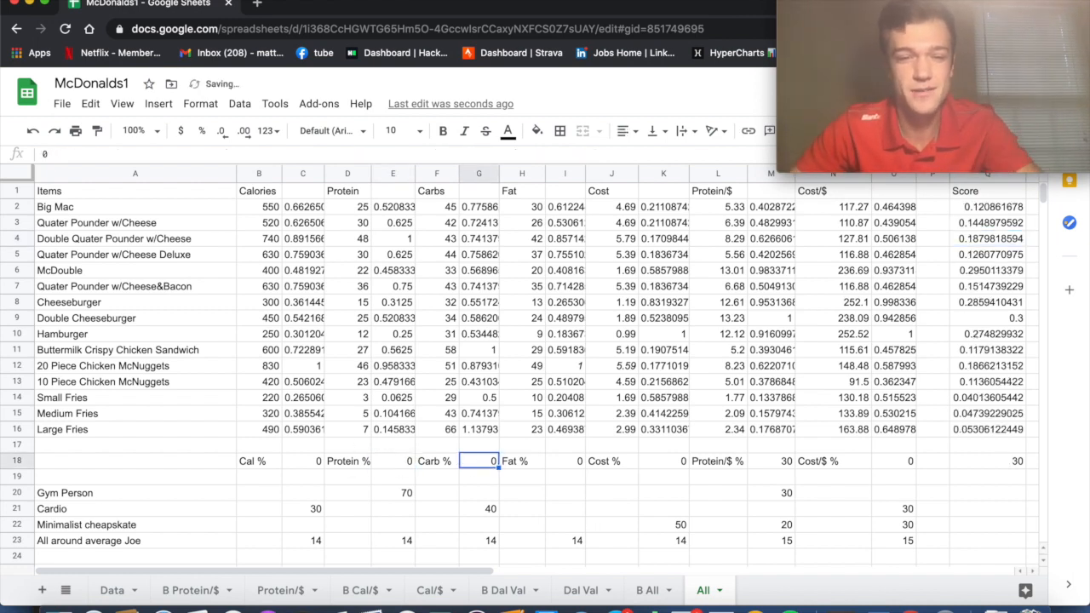
left_click(775, 466)
type("0")
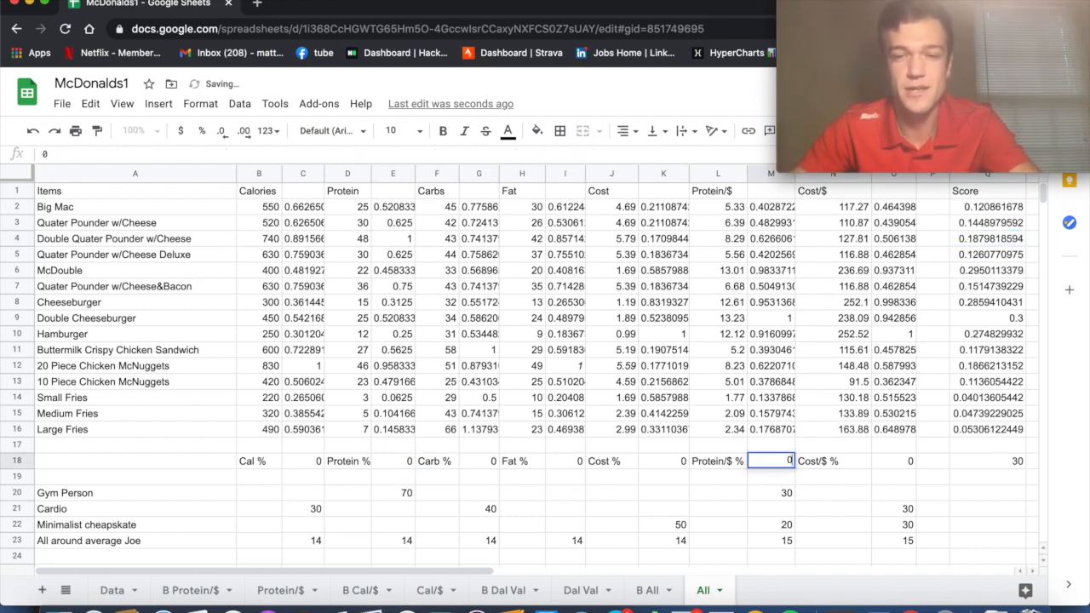
key("Return")
Step: Apply the Cardio weights in row 18: Cal % 30, Carb % 40 and Cost/$ % 30
left_click(292, 460)
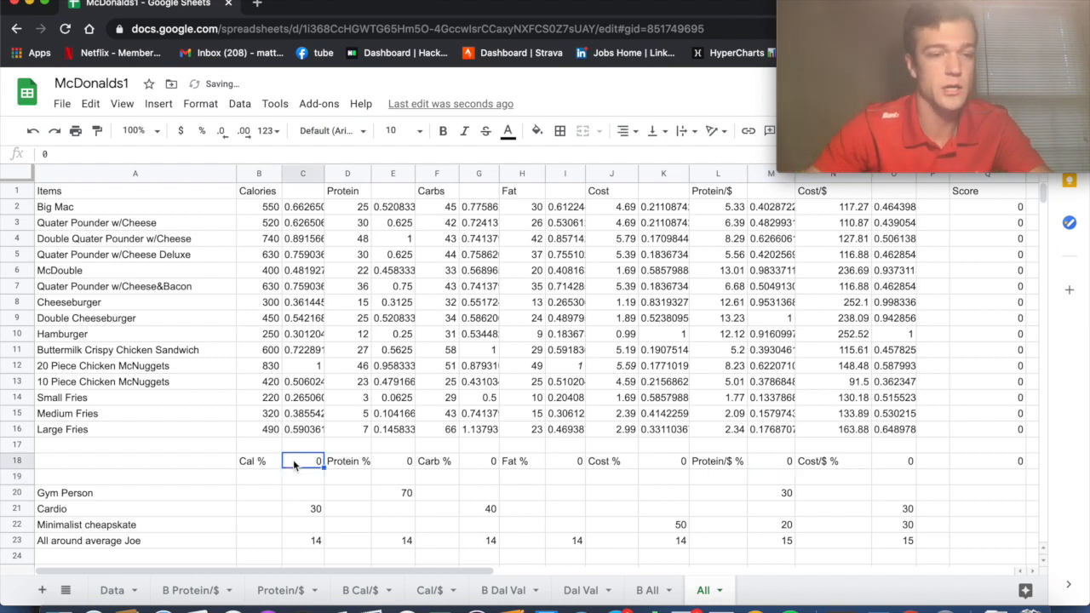
type("3")
key("Tab")
key("Tab")
key("Tab")
key("Tab")
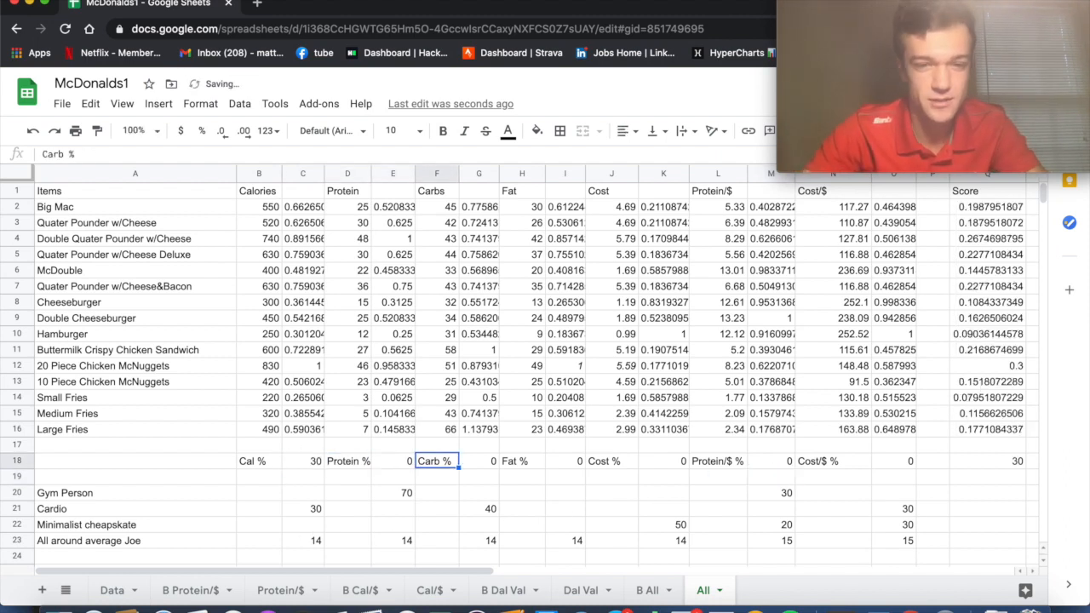
type("40")
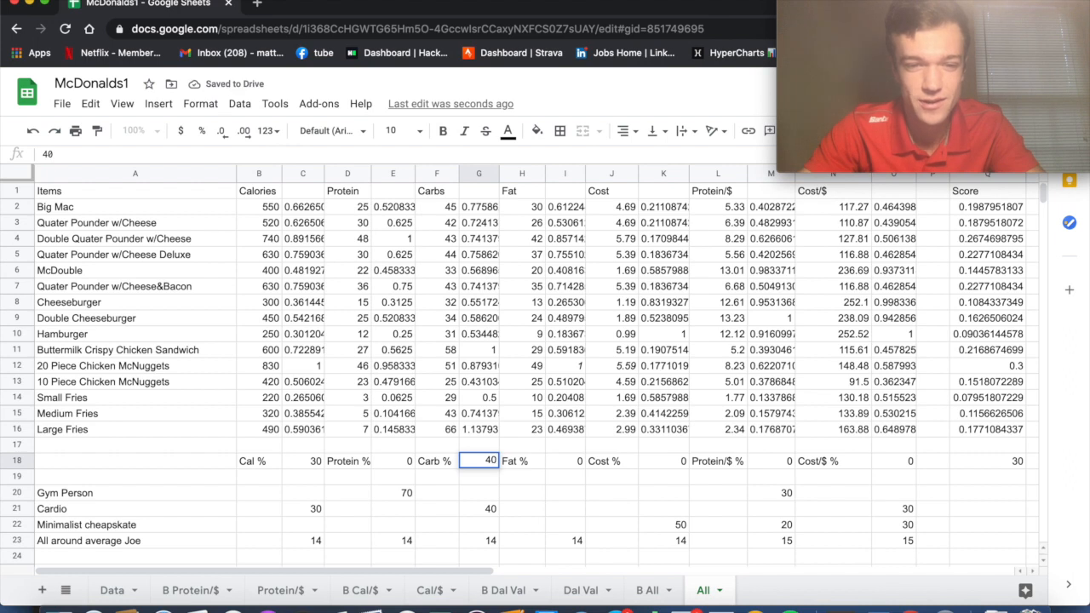
key("Tab")
key("Tab")
key("Tab")
key("Tab")
key("Tab")
key("Tab")
key("Tab")
key("Tab")
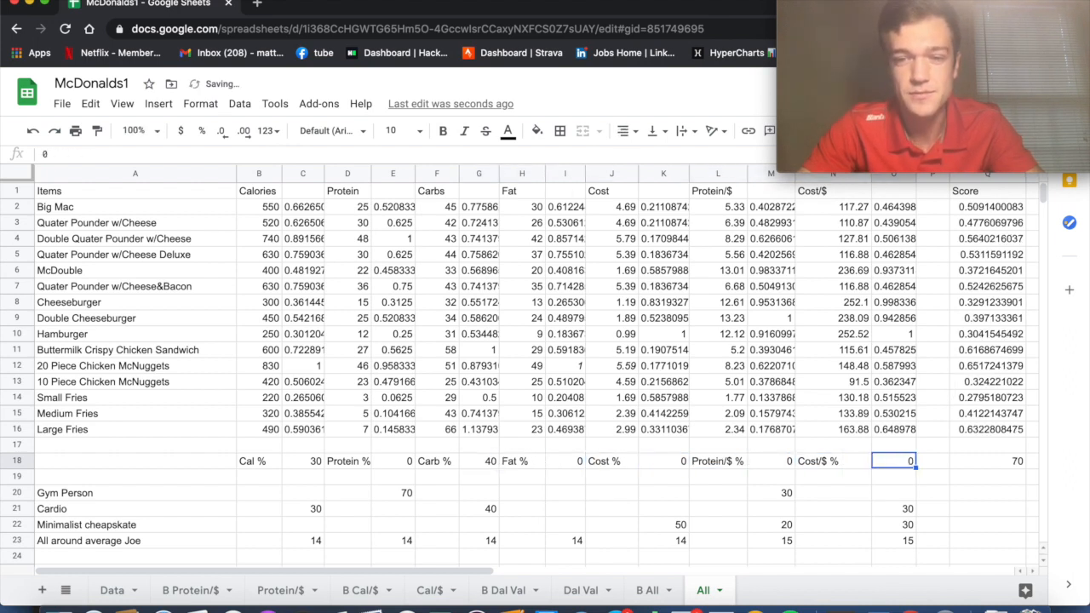
type("30")
key("Return")
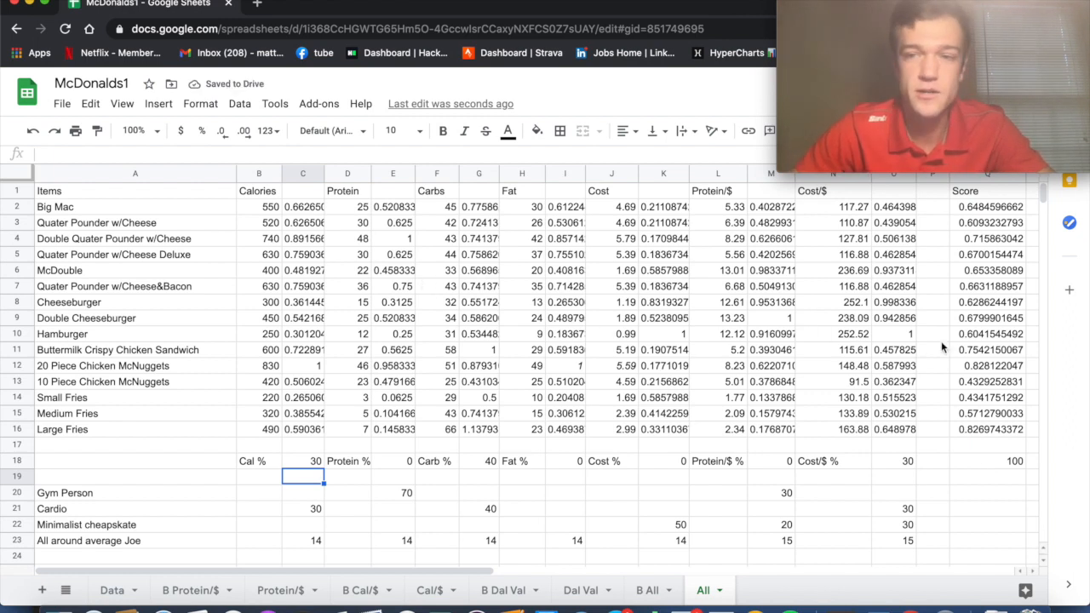
Step: Compare the menu items' Cardio scores from the Big Mac down to the Large Fries
left_click(966, 213)
key("Down")
key("Down")
key("Down")
key("Down")
key("Down")
key("Down")
key("Down")
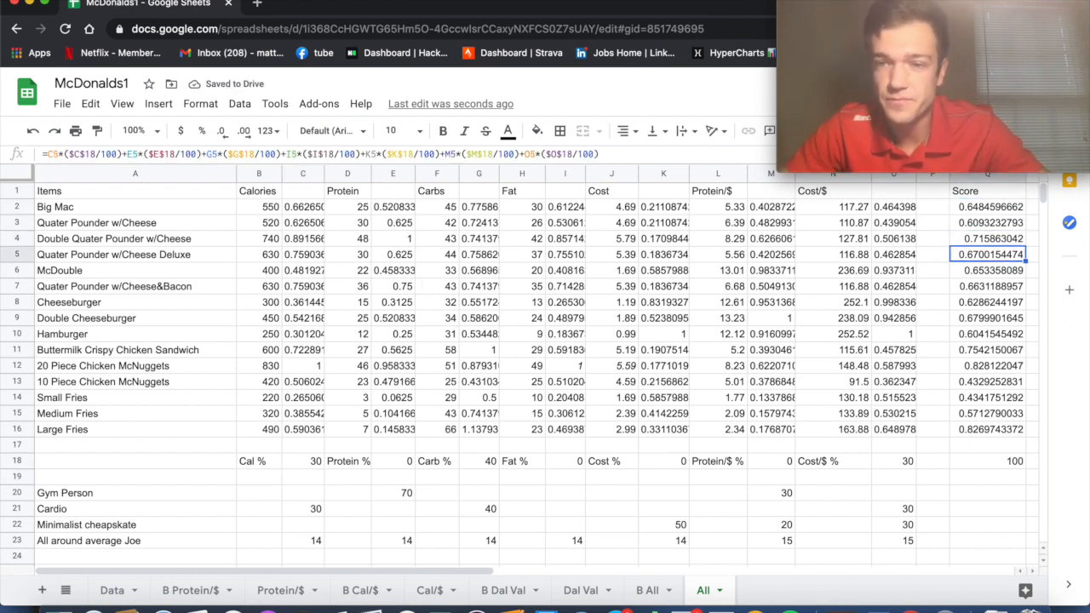
key("Down")
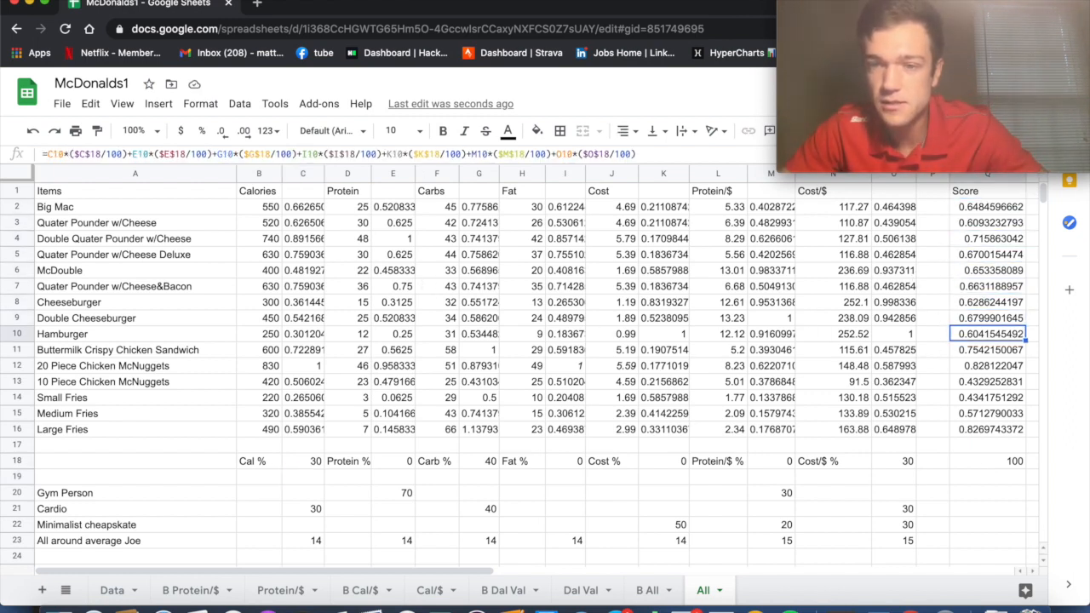
left_click(974, 435)
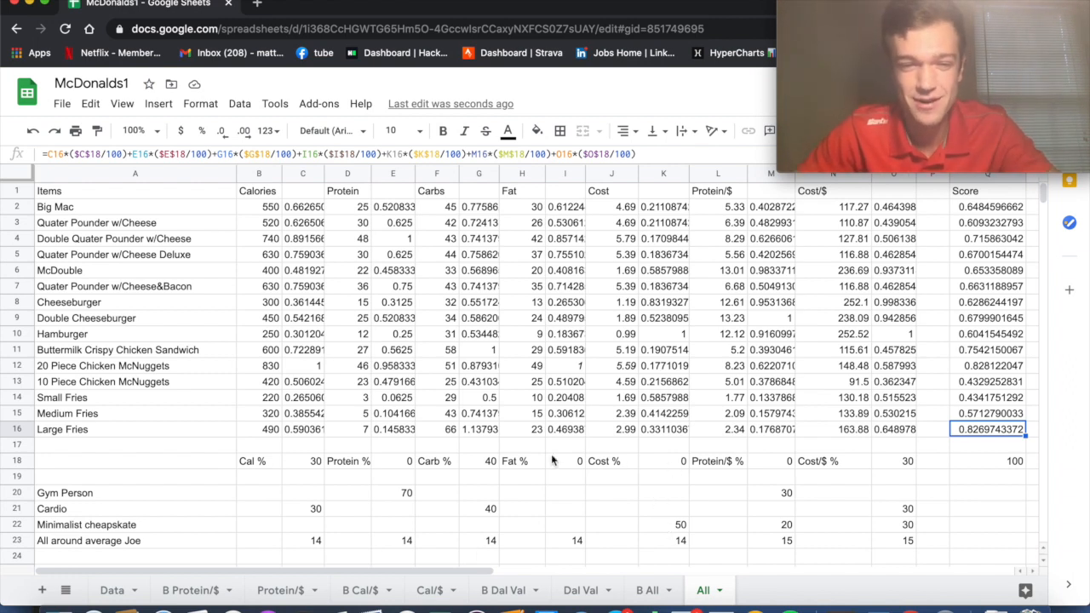
Step: Clear the Cal %, Carb % and Cost/$ % weights in row 18
left_click(305, 467)
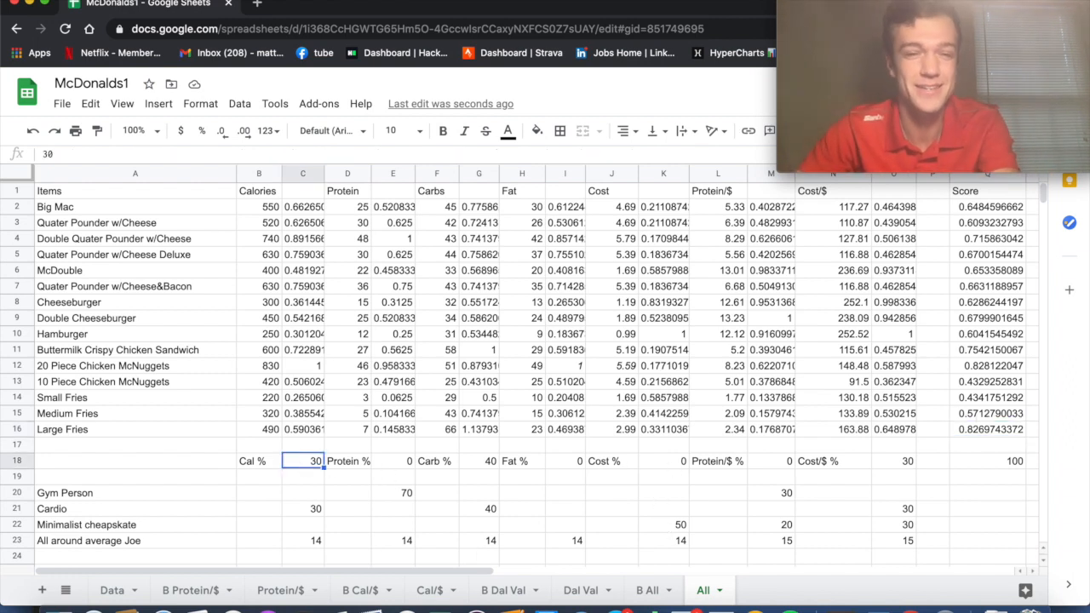
key("Delete")
key("Right")
key("Right")
key("Right")
key("Right")
key("Right")
key("Right")
key("Right")
key("Right")
key("Right")
key("Right")
key("Right")
key("Right")
key("Delete")
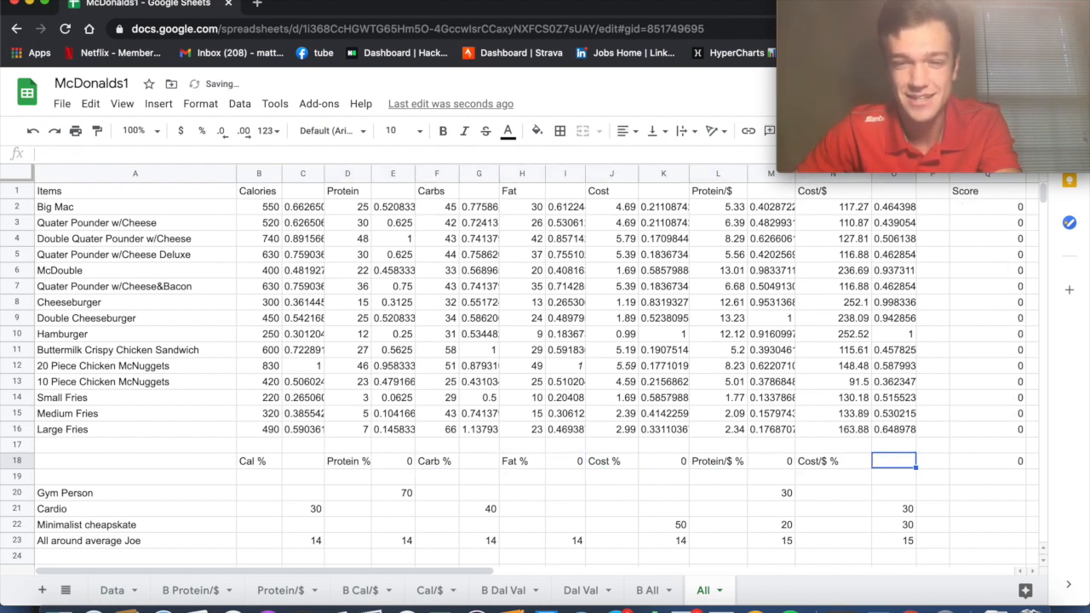
Step: Apply the Minimalist cheapskate weights in row 18: Cost/$ % 30, Protein/$ % 20 and Cost % 50
type("30")
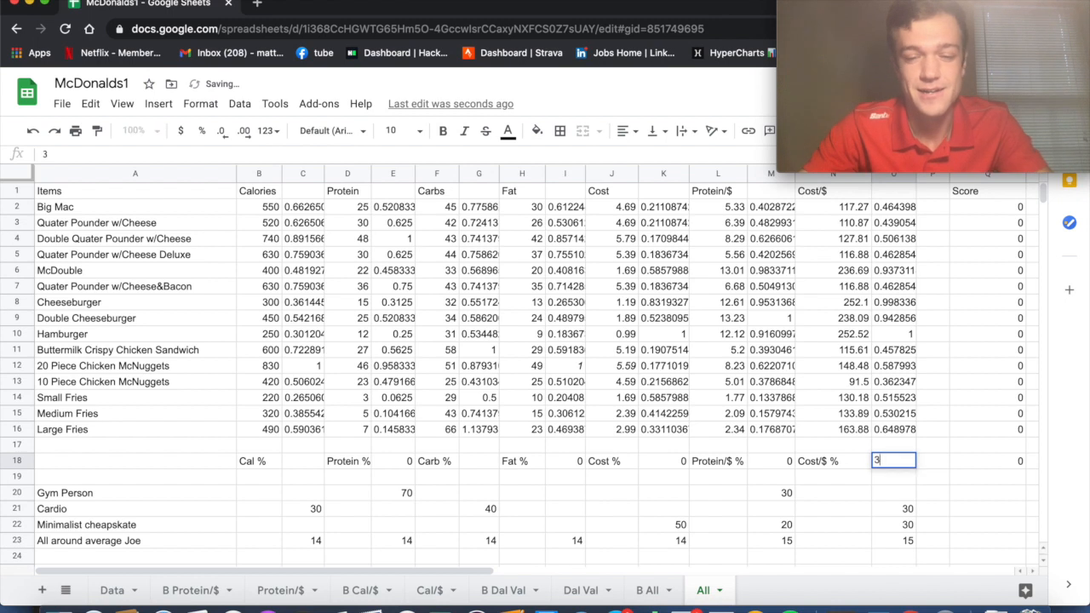
key("Left")
key("Left")
type("20")
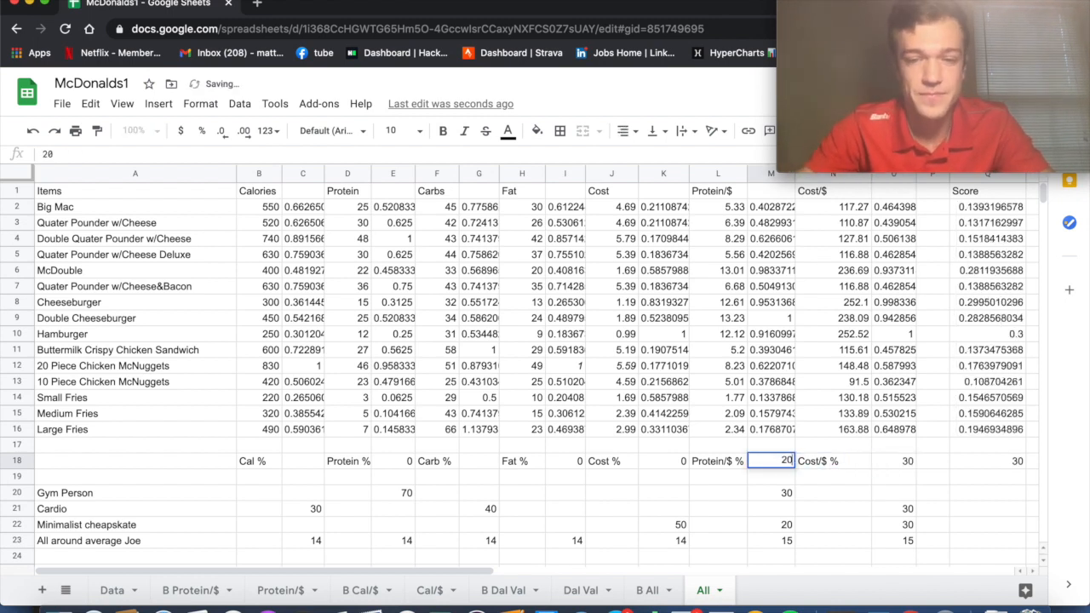
key("Left")
key("Left")
type("50")
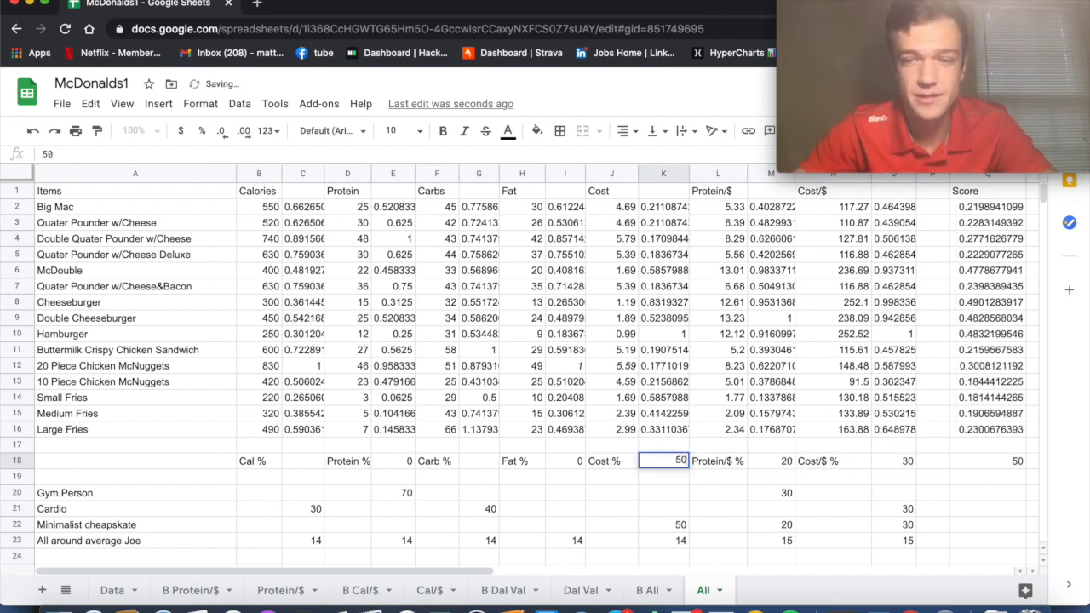
key("Return")
Step: Compare the menu items' Minimalist cheapskate scores from the Large Fries up to the Hamburger, and inspect the Hamburger's Cost/$ ratio
left_click(964, 430)
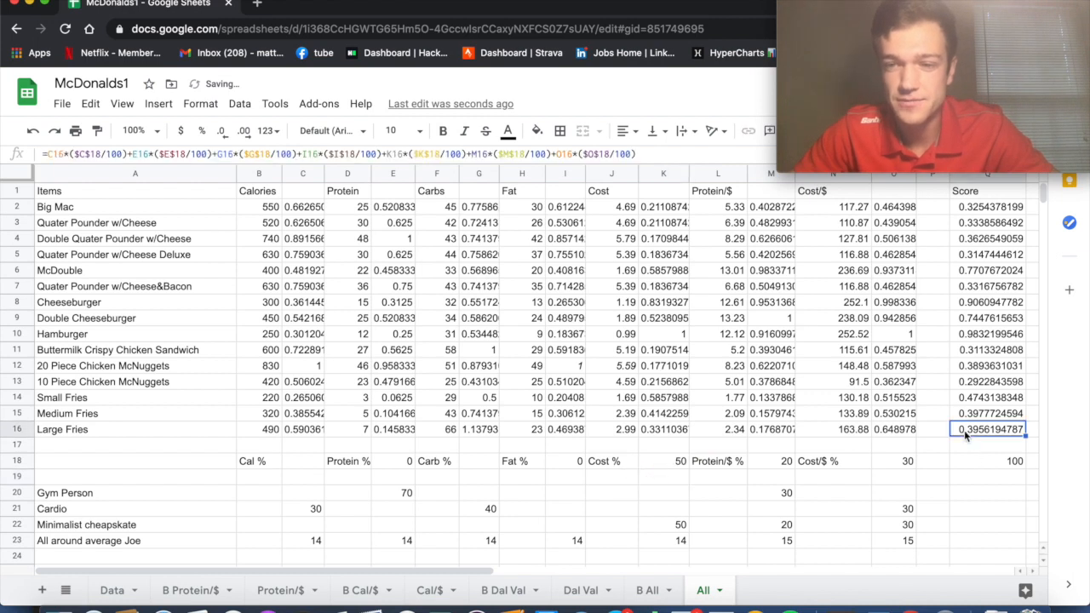
key("Up")
key("Up")
key("Up")
key("Up")
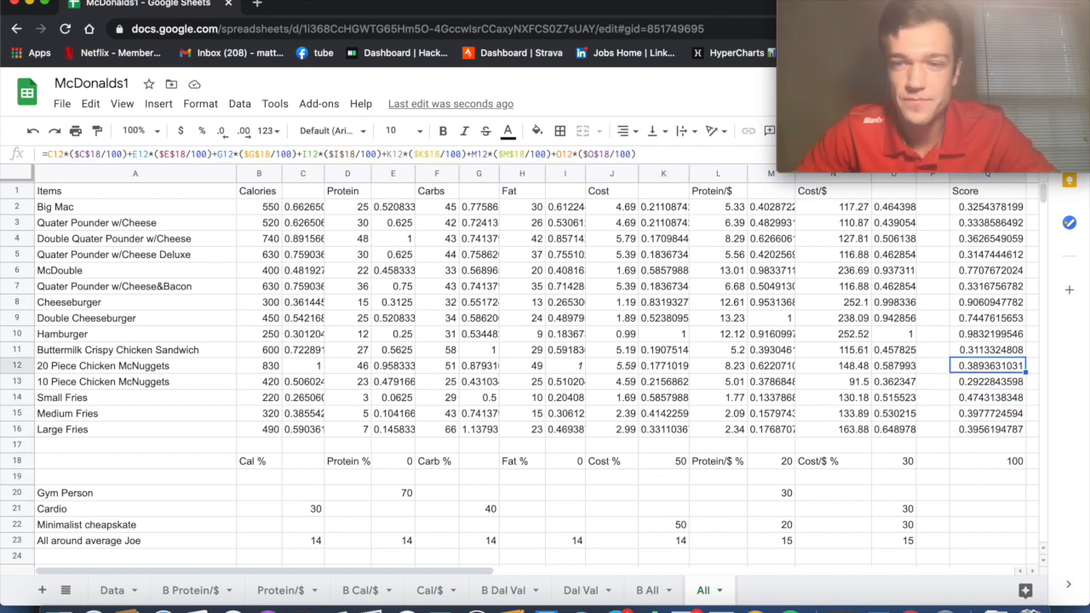
key("Up")
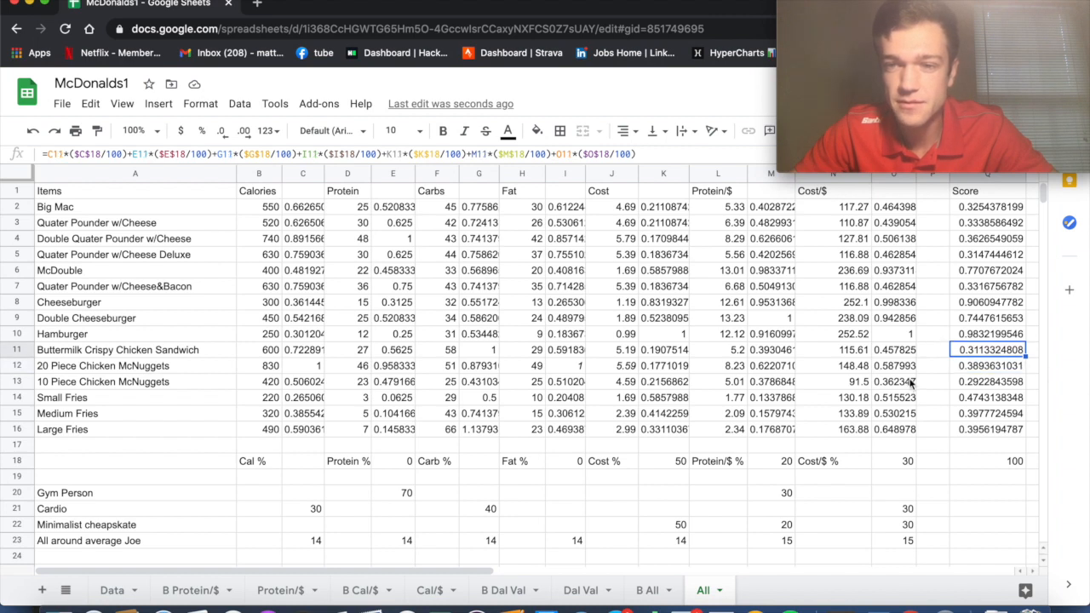
key("Up")
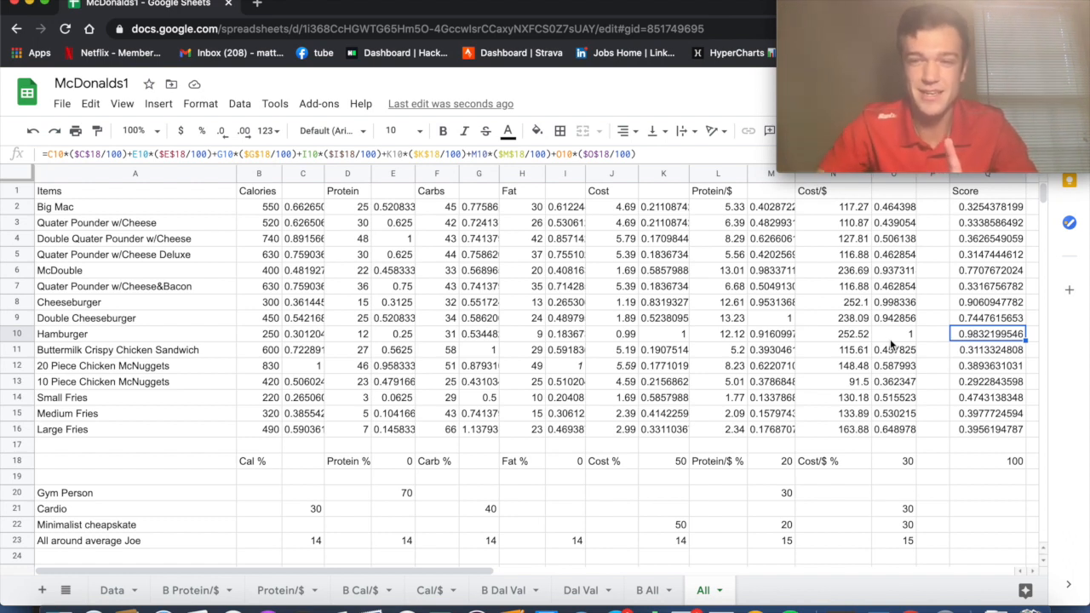
key("Left")
key("Left")
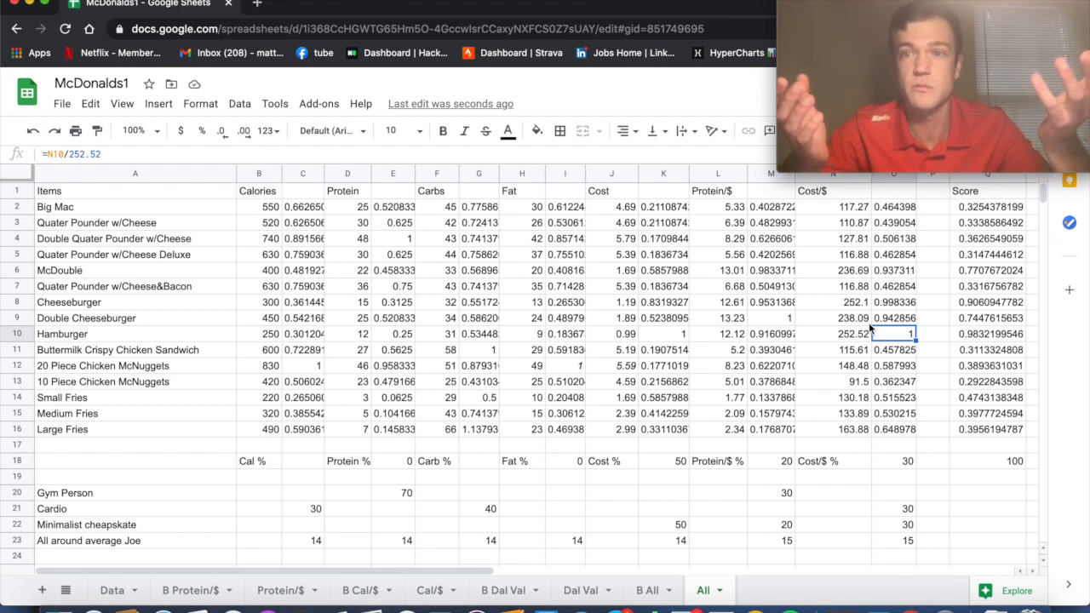
Step: Clear the Cost/$ %, Protein/$ % and Cost % weights in row 18
left_click(897, 468)
key("BackSpace")
key("Left")
key("Left")
key("BackSpace")
key("Left")
key("Left")
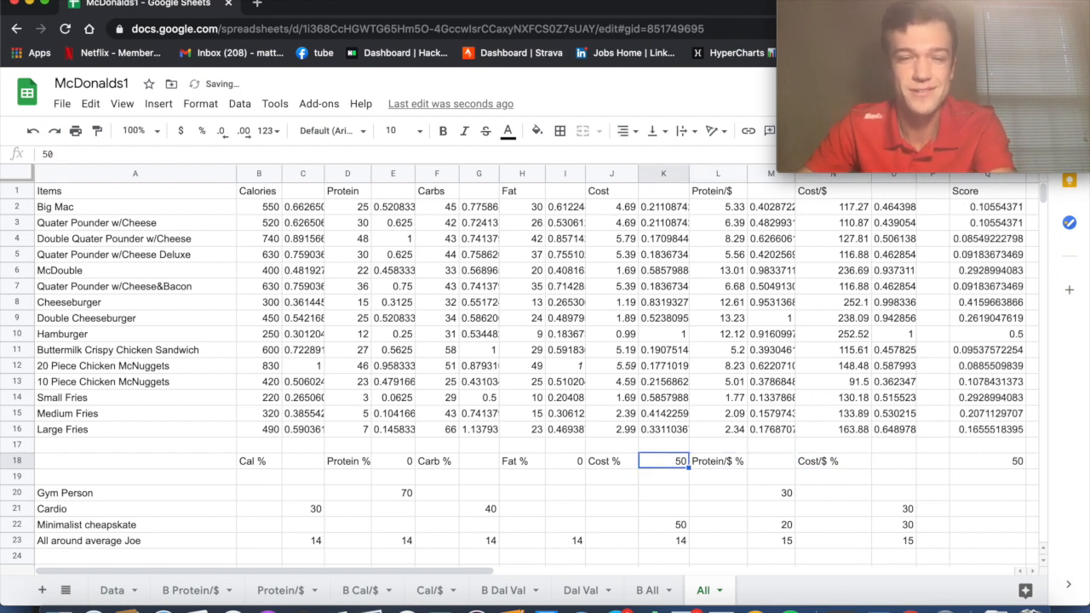
key("BackSpace")
key("Left")
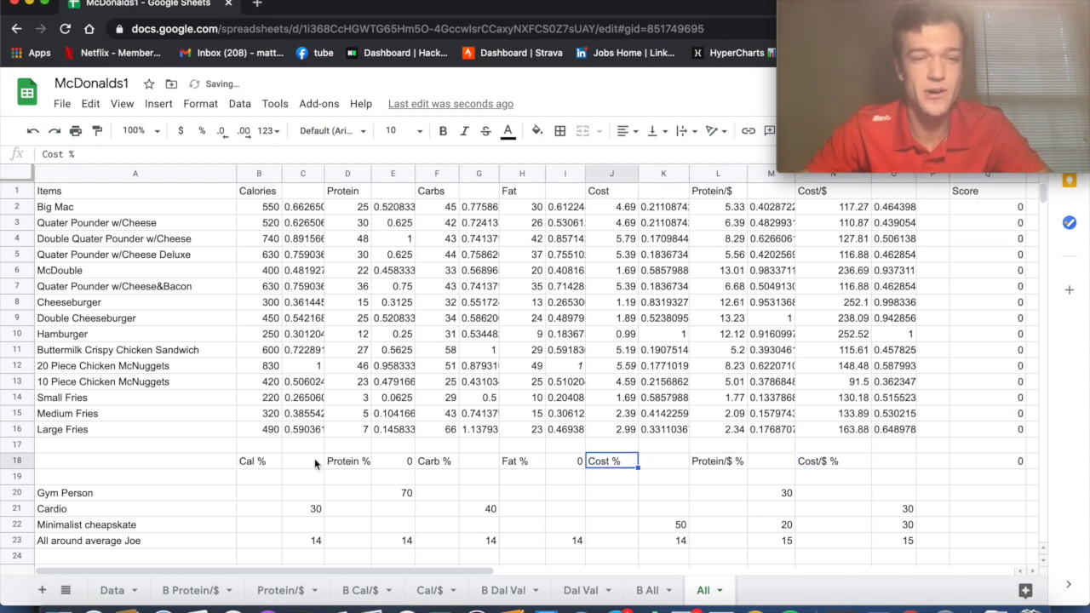
Step: Start applying the All around average Joe weights in row 18 with Cal % 14 and Protein % 14
left_click(314, 458)
type("14")
key("Tab")
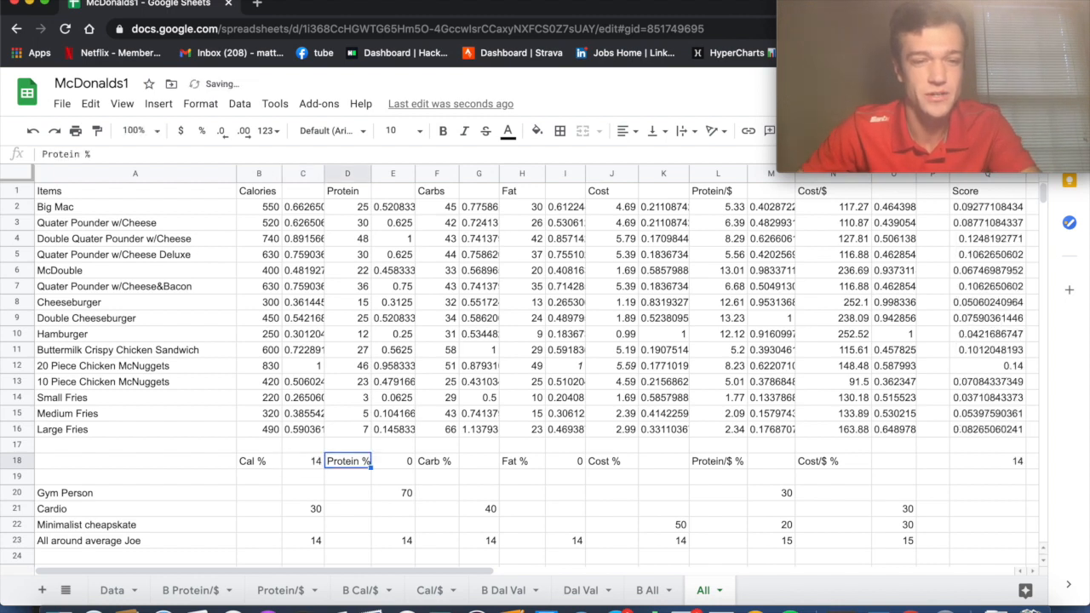
key("Tab")
type("1")
key("Tab")
type("1")
key("Escape")
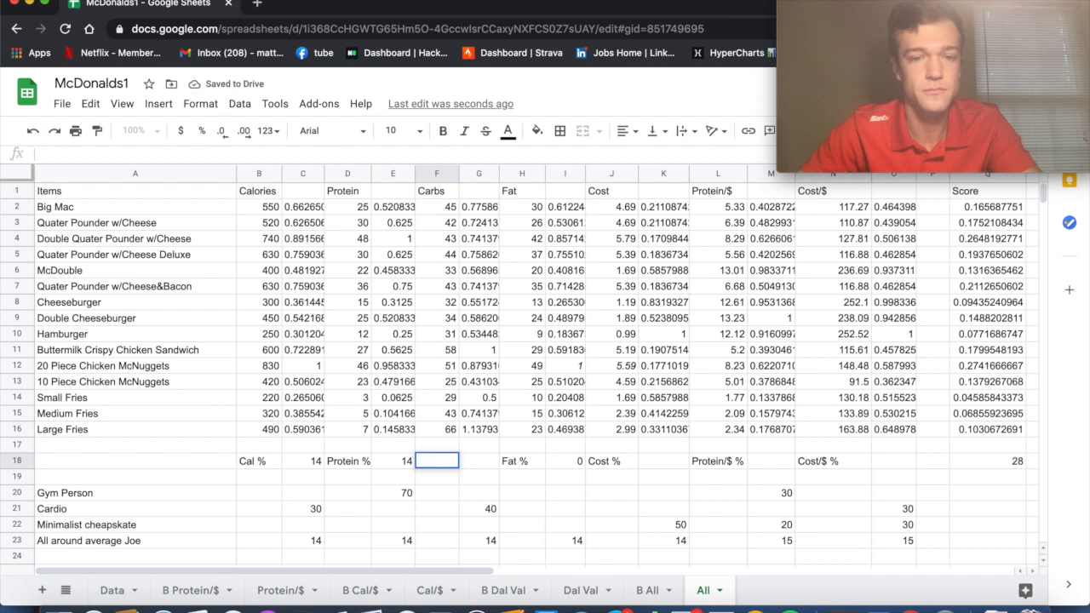
Step: Set the carb weight in G18 and the Fat % weight in row 18 to 14 each
left_click(493, 464)
type("1")
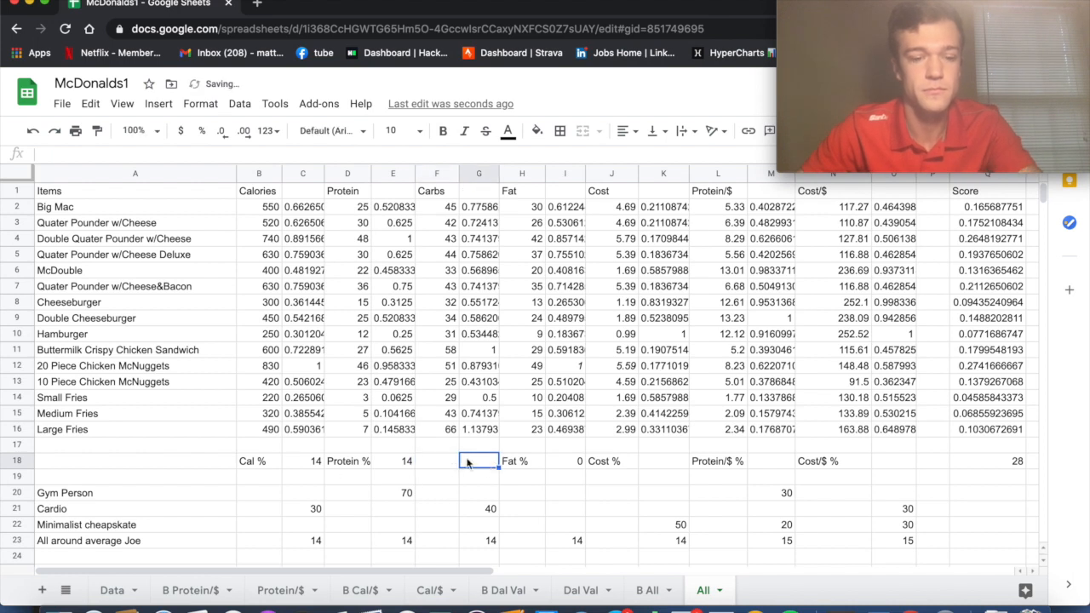
type("4")
key("Tab")
key("Tab")
type("14")
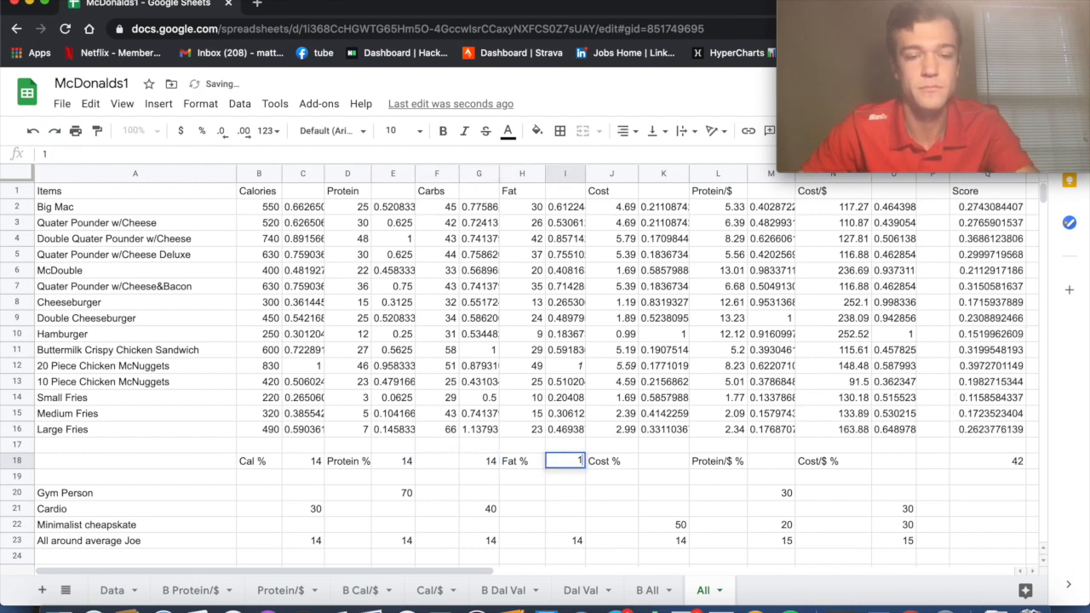
key("Tab")
Step: Complete the All around average Joe weights in row 18: Cost % 14, Protein/$ % 15 and Cost/$ % 15
left_click(664, 461)
type("14")
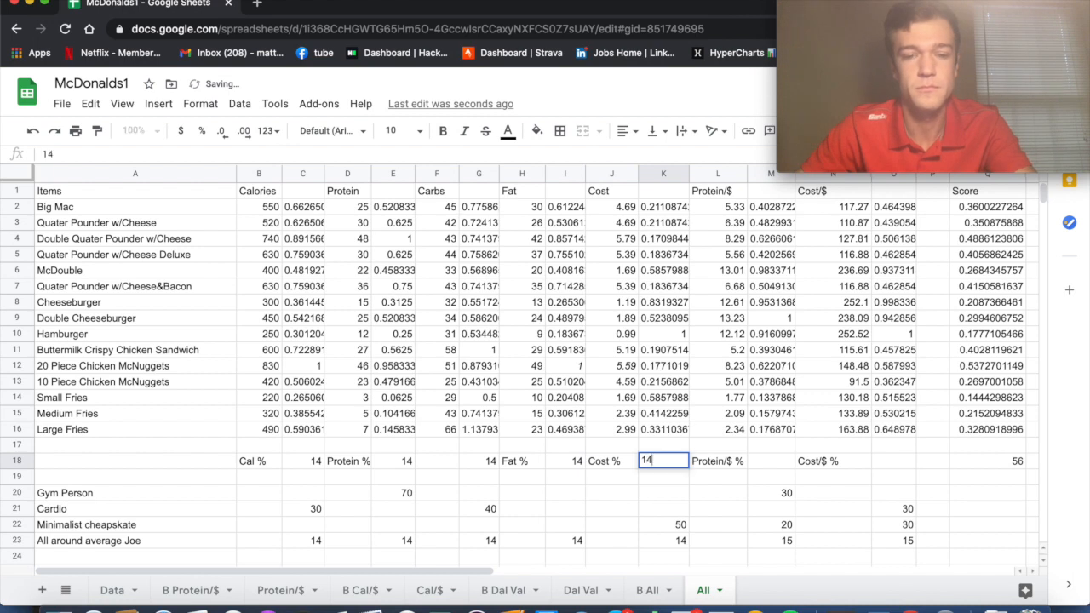
key("Tab")
key("Tab")
type("15")
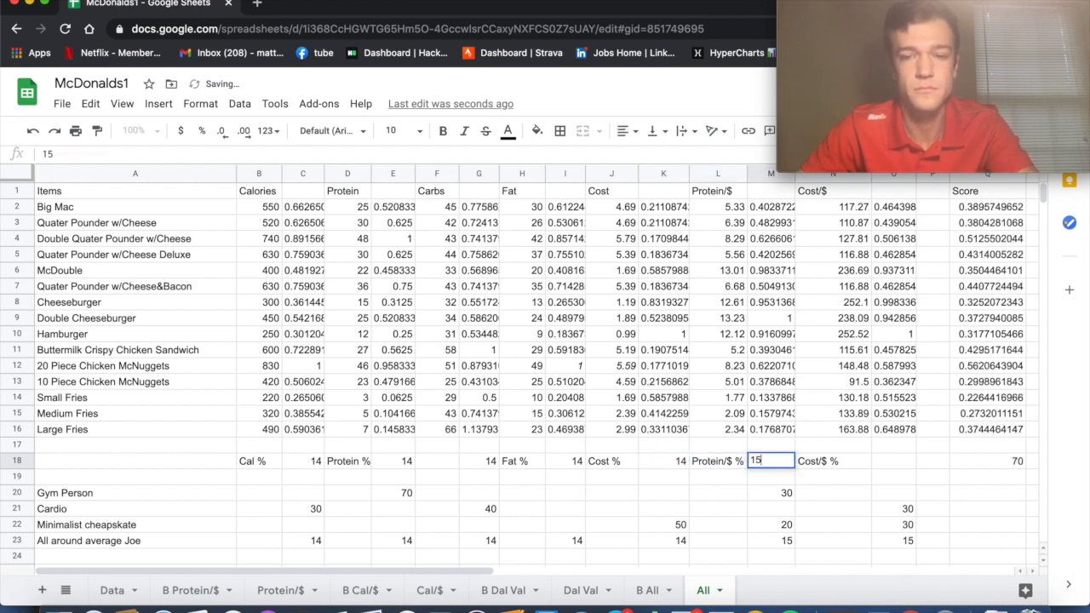
key("Tab")
key("Tab")
type("15")
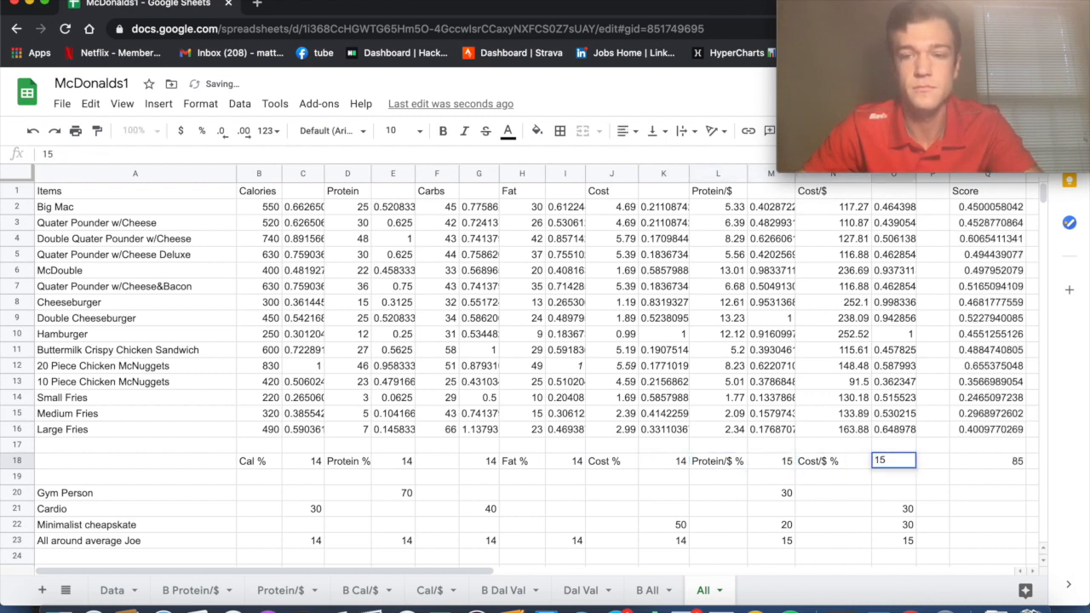
key("Tab")
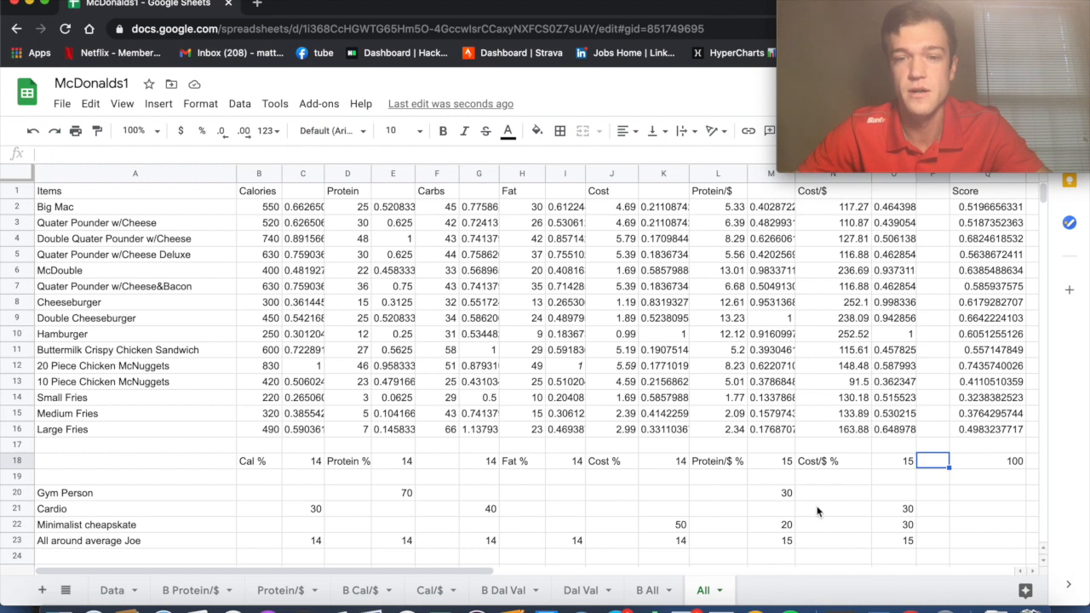
Step: Inspect the 20 Piece Chicken McNuggets' All around average Joe score against the other menu items
left_click(977, 368)
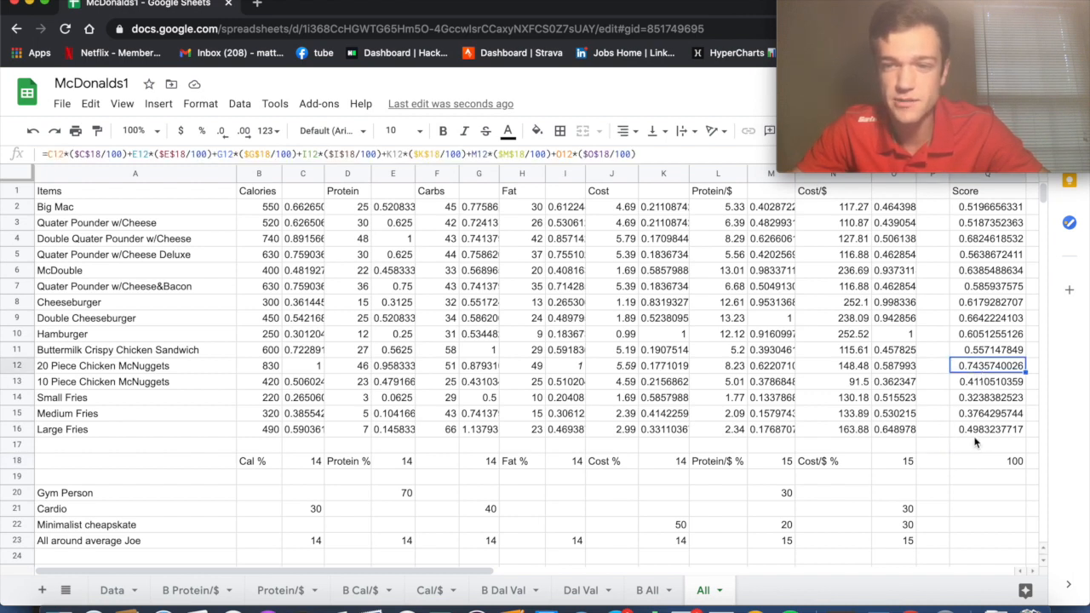